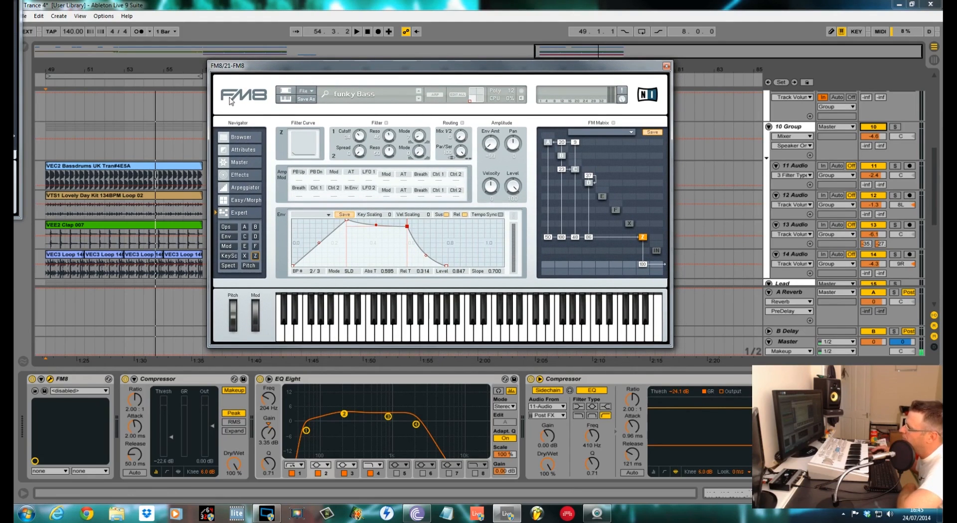
Play the arrangement and scroll through the mixer tracks to review the project.
{"action": "left_click_drag", "start_coordinate": [301, 66], "coordinate": [307, 66]}
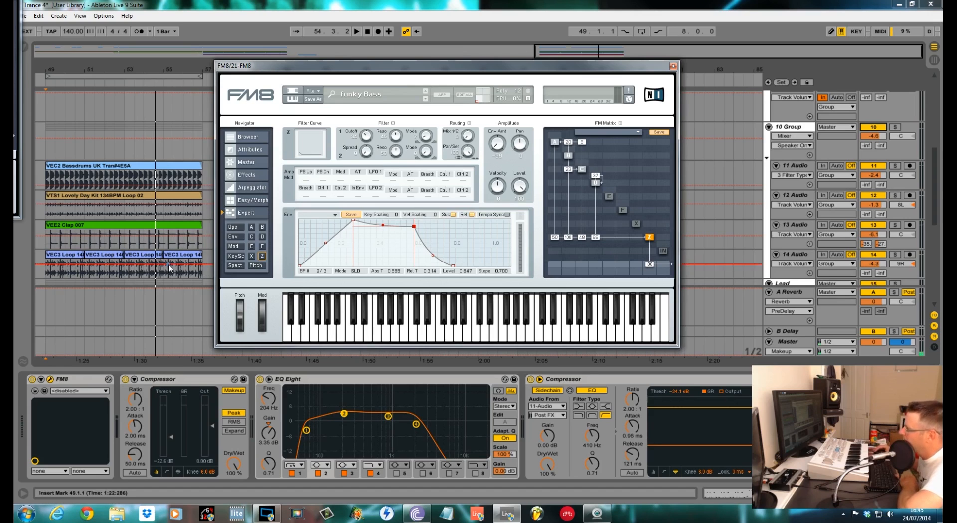
{"action": "left_click", "coordinate": [45, 272]}
{"action": "key", "text": "space"}
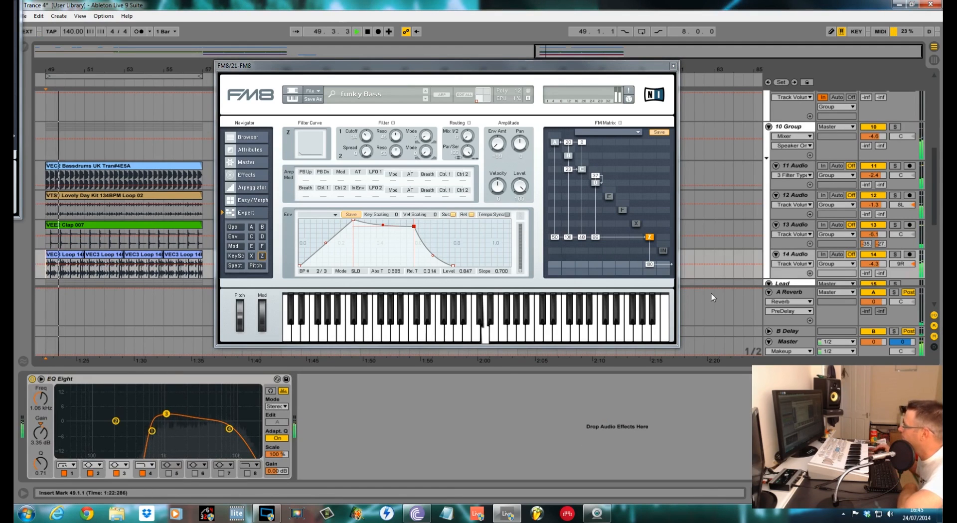
{"action": "scroll", "coordinate": [936, 196], "scroll_direction": "down", "scroll_amount": 10}
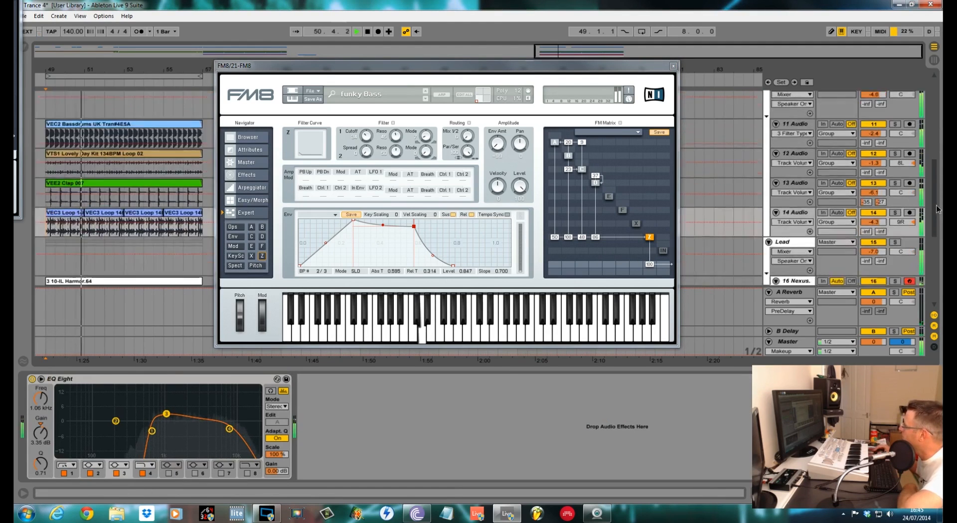
{"action": "left_click_drag", "start_coordinate": [874, 204], "coordinate": [873, 199]}
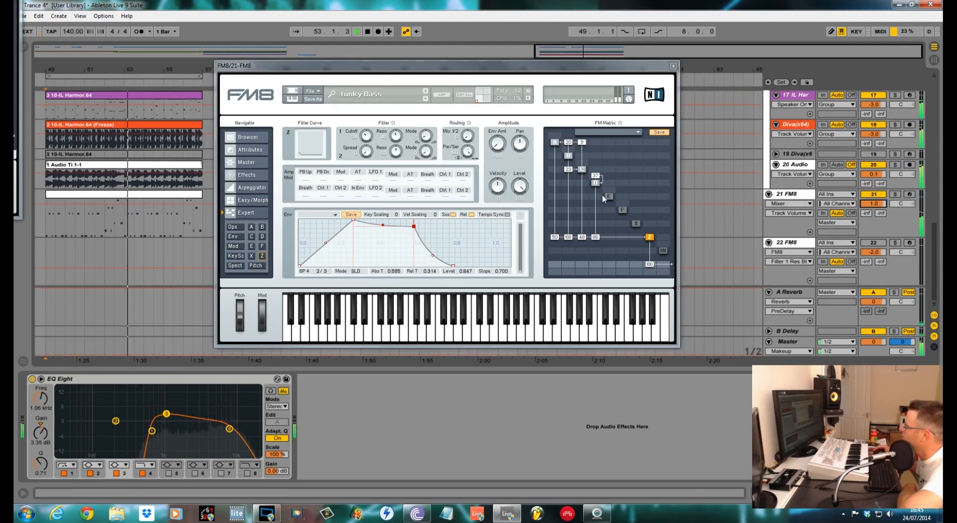
{"action": "scroll", "coordinate": [848, 189], "scroll_direction": "up", "scroll_amount": 5}
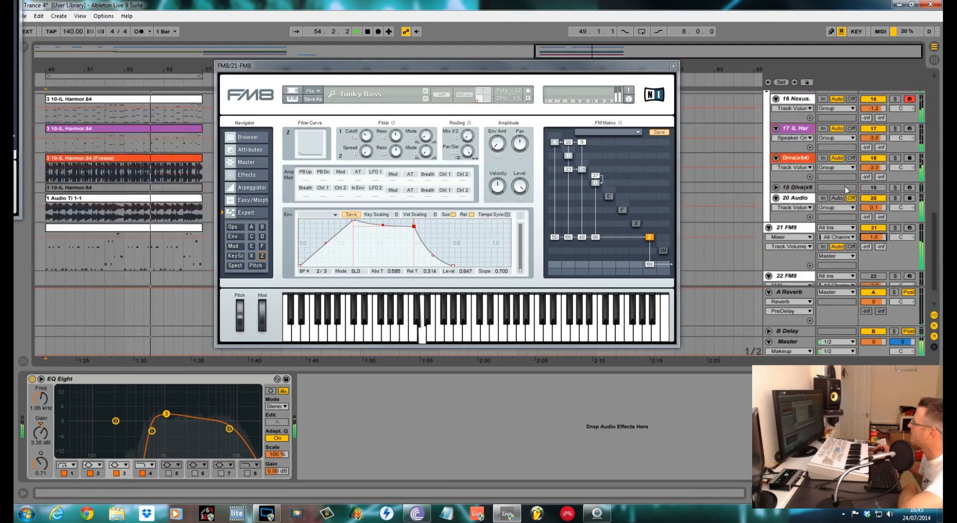
Loop the eight-bar section starting at bar 49 across the tracks and play it back.
{"action": "left_click_drag", "start_coordinate": [46, 257], "coordinate": [198, 204]}
{"action": "key", "text": "ctrl+l"}
{"action": "scroll", "coordinate": [199, 204], "scroll_direction": "up", "scroll_amount": 1}
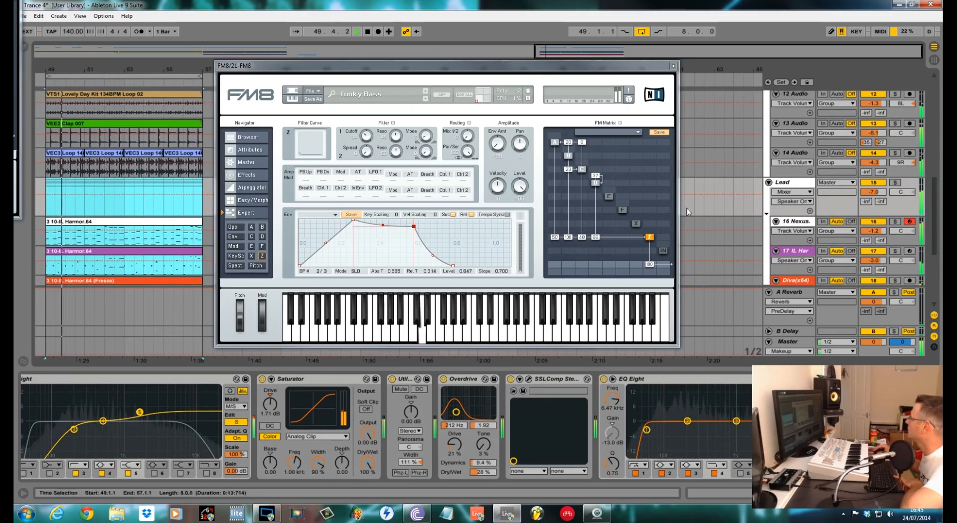
{"action": "scroll", "coordinate": [852, 224], "scroll_direction": "up", "scroll_amount": 2}
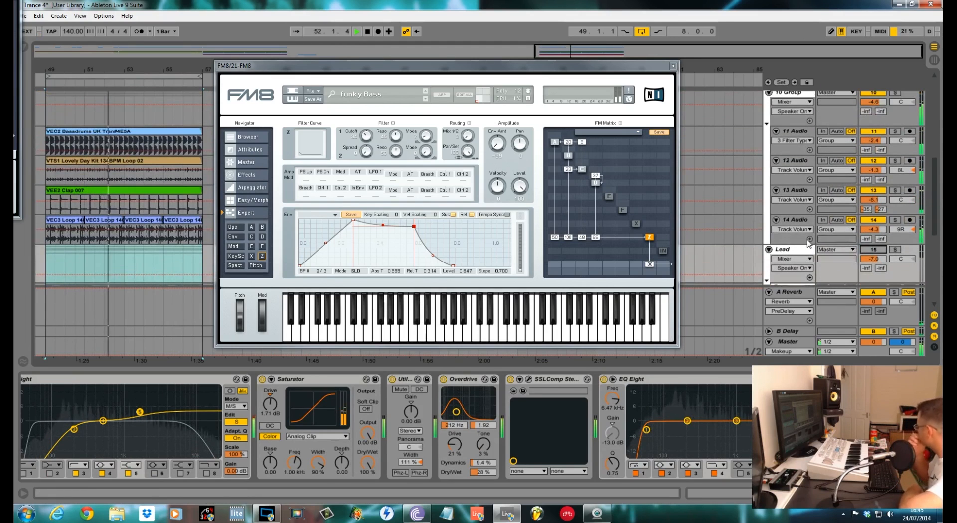
{"action": "scroll", "coordinate": [814, 238], "scroll_direction": "up", "scroll_amount": 1}
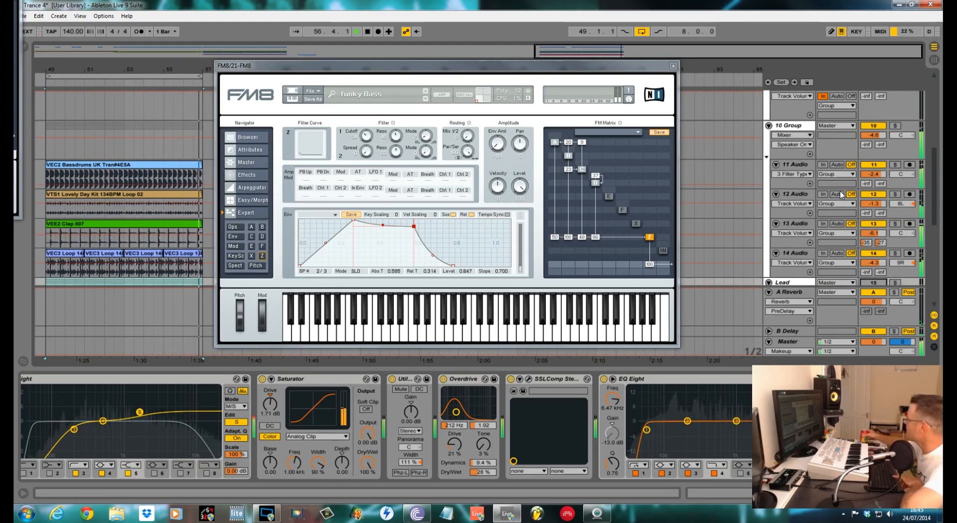
{"action": "key", "text": "space"}
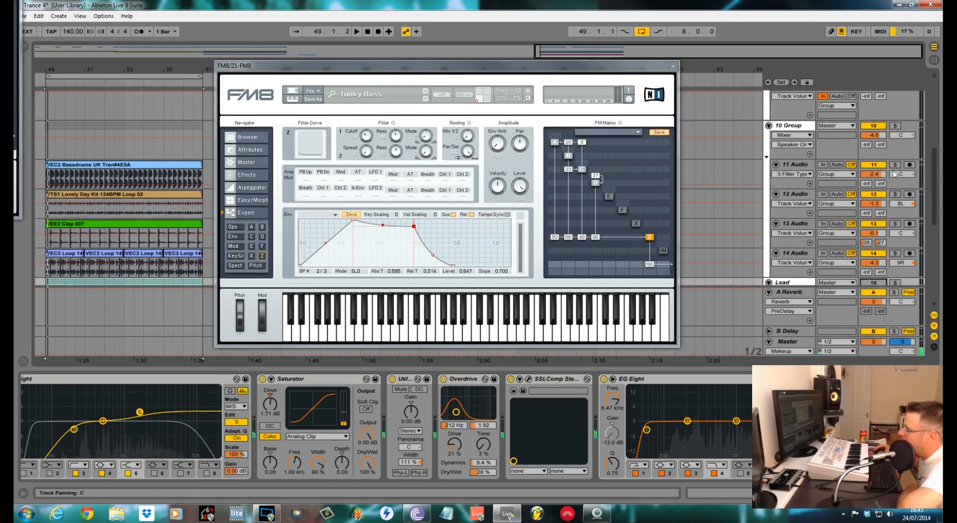
{"action": "left_click", "coordinate": [879, 126]}
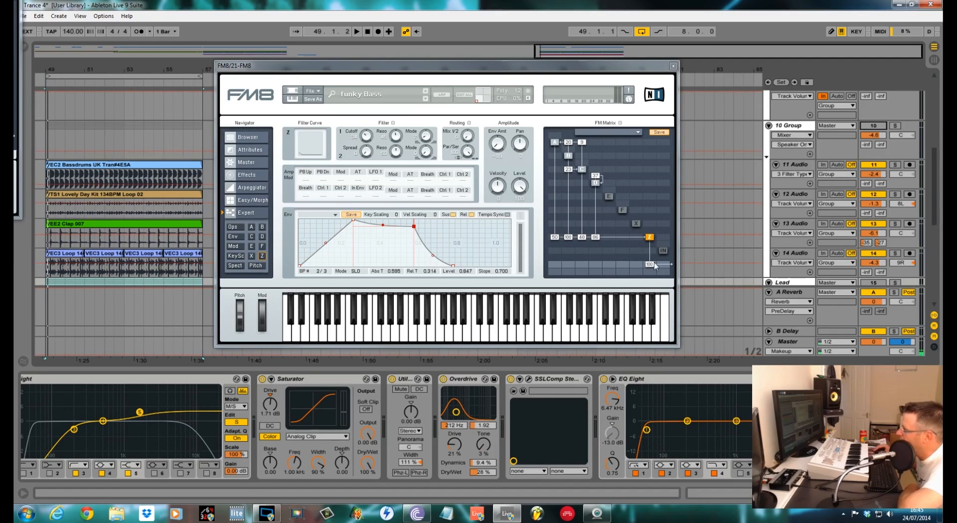
Load a new blank sound in FM8 and open the operator page.
{"action": "left_click", "coordinate": [315, 92]}
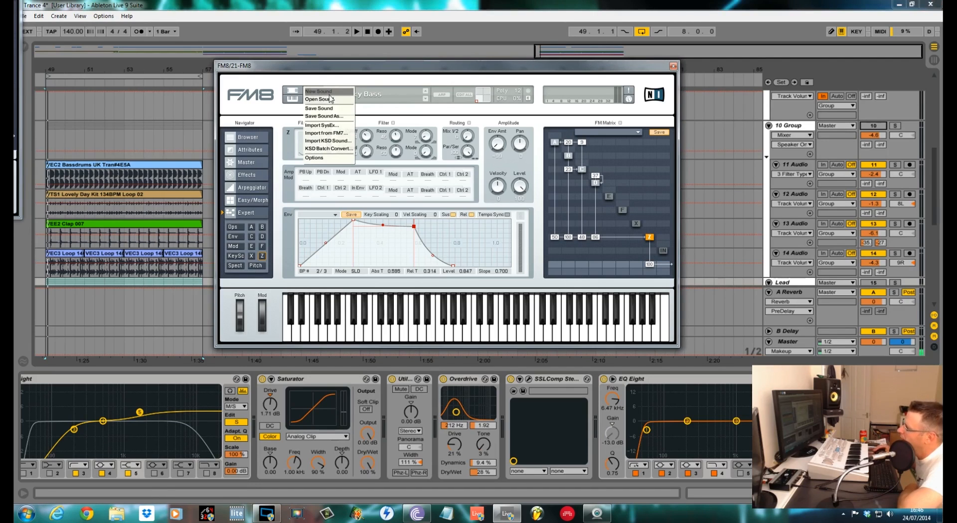
{"action": "left_click", "coordinate": [324, 92]}
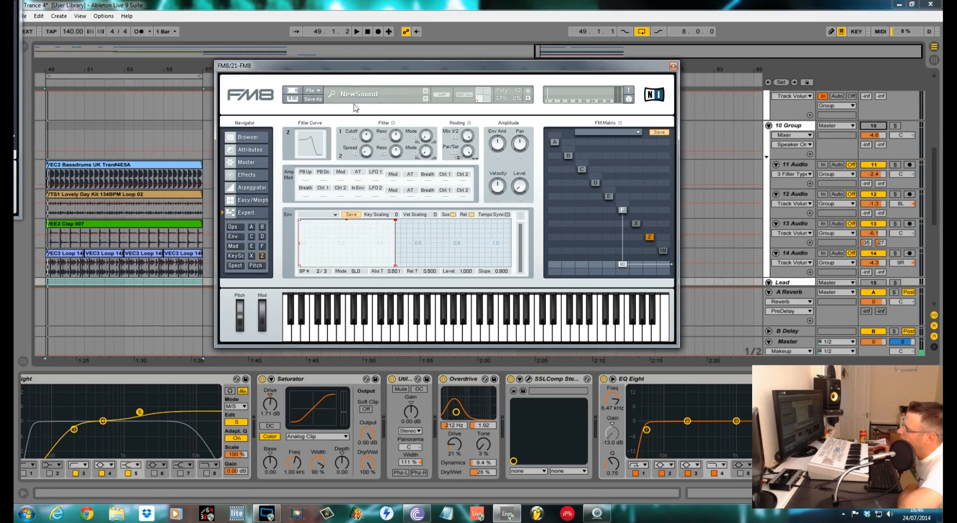
{"action": "left_click", "coordinate": [238, 225]}
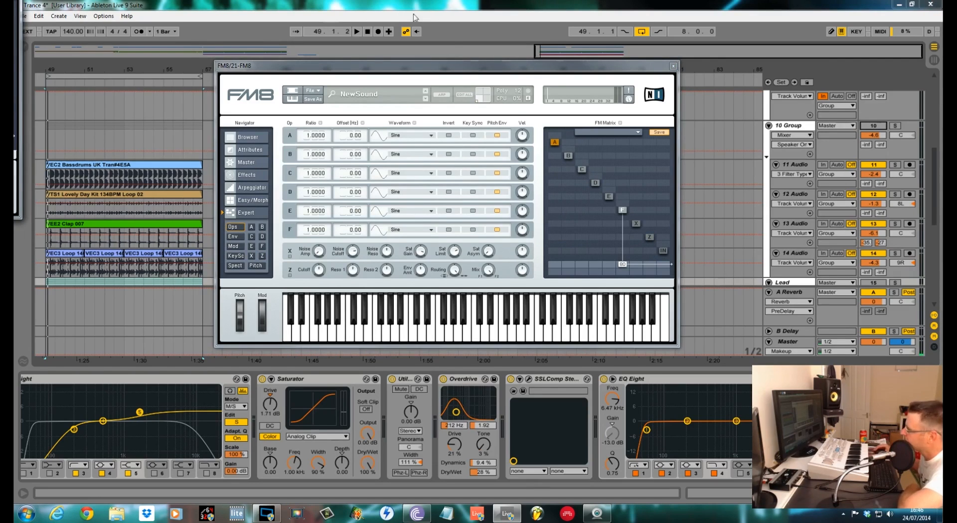
Route operator A to the output in the FM matrix in place of operator F and audition it.
{"action": "right_click", "coordinate": [624, 210]}
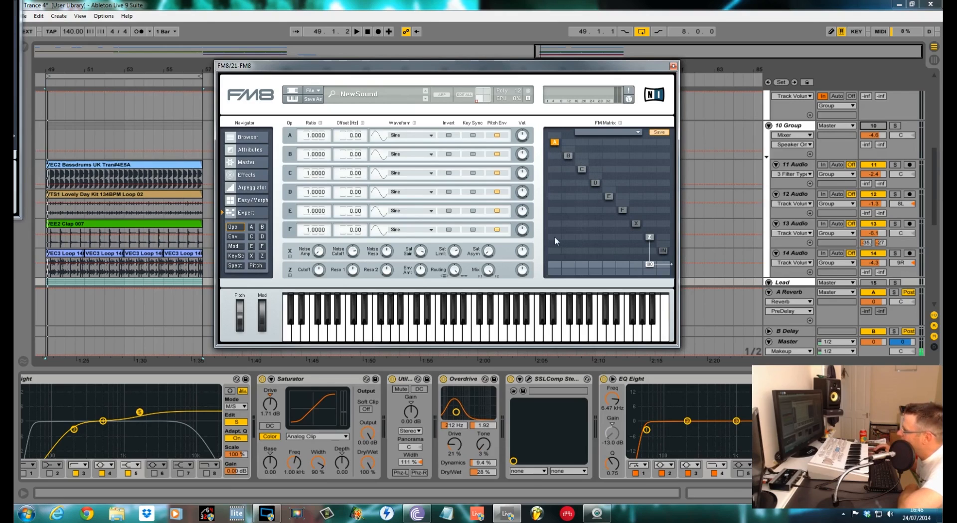
{"action": "left_click_drag", "start_coordinate": [555, 237], "coordinate": [555, 217]}
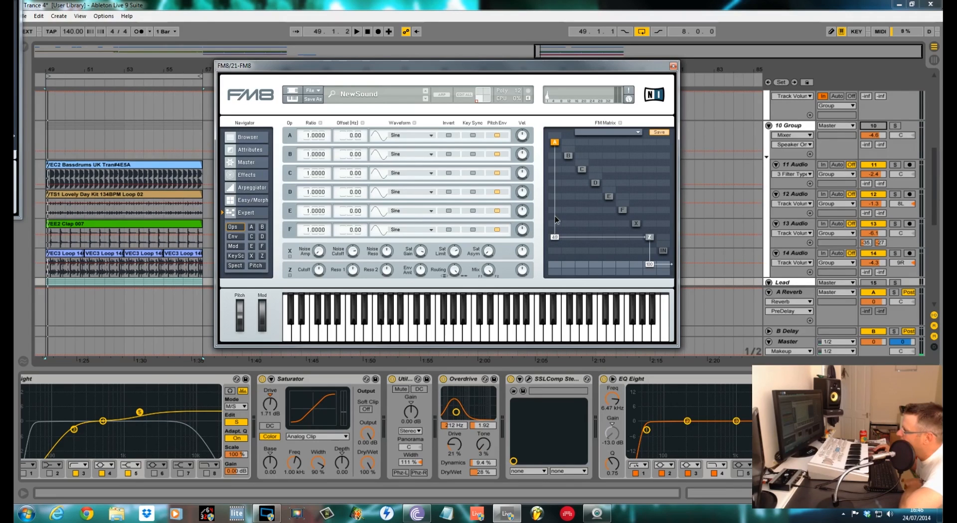
{"action": "key", "text": "space"}
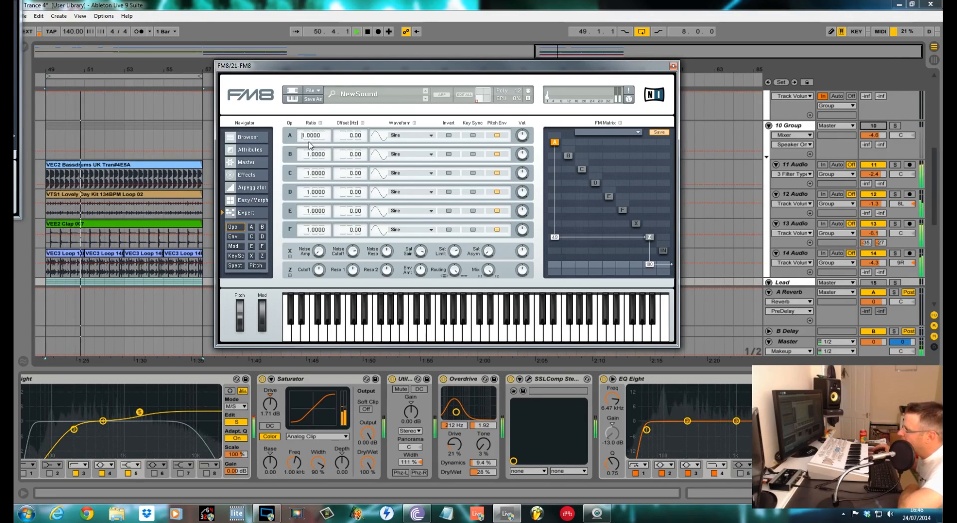
Set operator A's ratio to 0.25.
{"action": "key", "text": "BackSpace"}
{"action": "key", "text": "BackSpace"}
{"action": "key", "text": "BackSpace"}
{"action": "key", "text": "BackSpace"}
{"action": "key", "text": "BackSpace"}
{"action": "key", "text": "BackSpace"}
{"action": "type", "text": "0.25"}
{"action": "key", "text": "Return"}
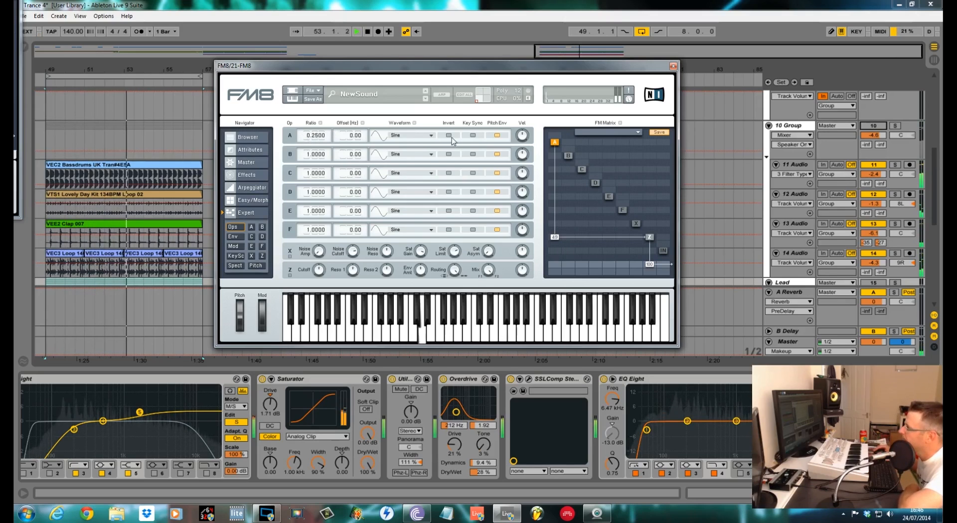
Switch operator A's waveform to Sawtooth and fine-tune its ratio to 0.2492.
{"action": "left_click", "coordinate": [432, 135]}
{"action": "left_click", "coordinate": [406, 130]}
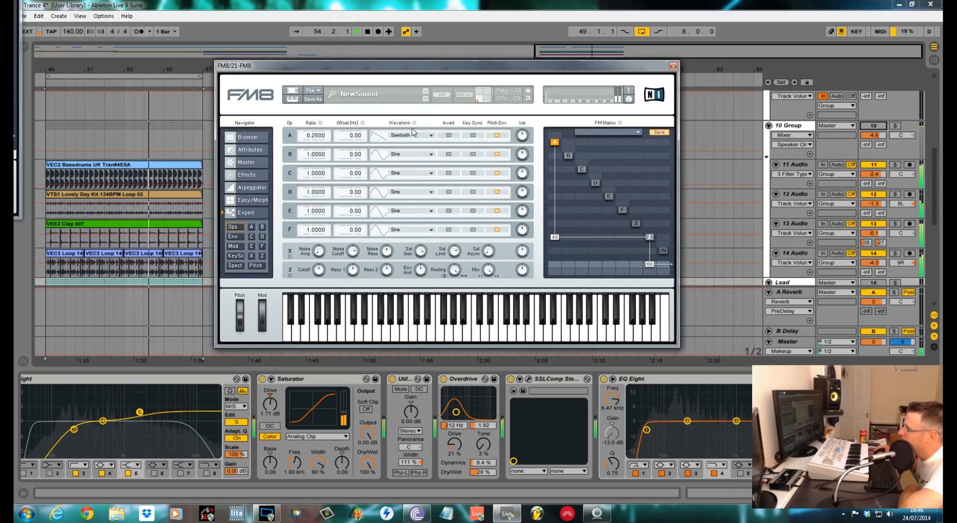
{"action": "left_click", "coordinate": [472, 135]}
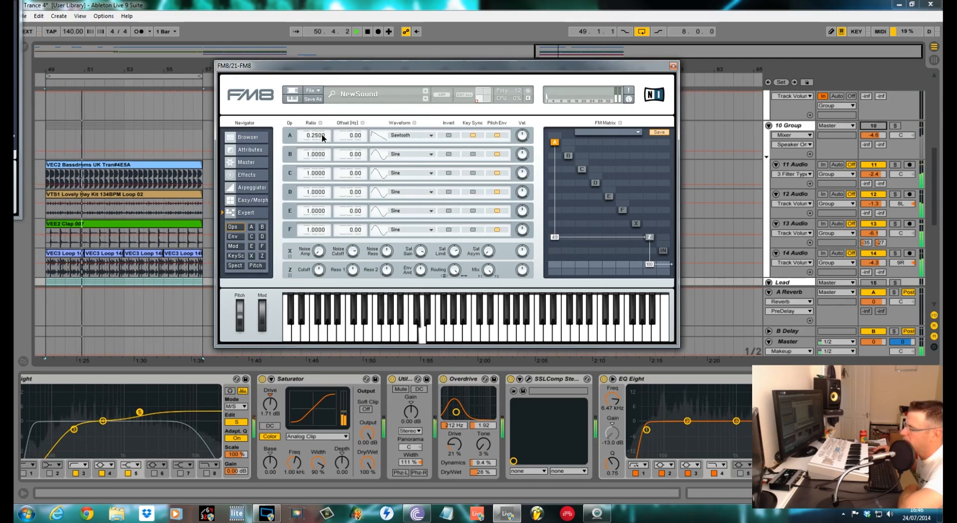
{"action": "left_click_drag", "start_coordinate": [322, 136], "coordinate": [323, 142]}
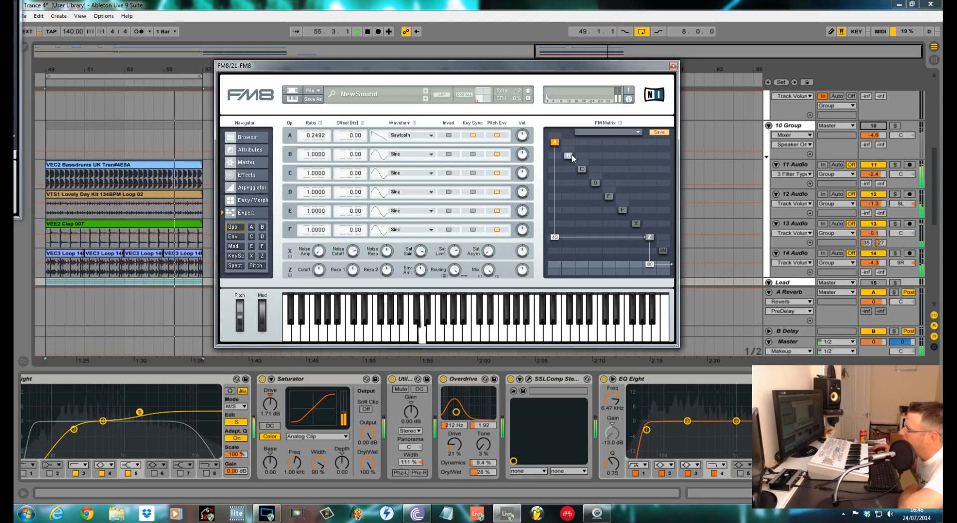
Route operator B to the output with a ratio of 0.125 and set its waveform to PWM Ramp Mod.
{"action": "left_click_drag", "start_coordinate": [571, 238], "coordinate": [570, 190]}
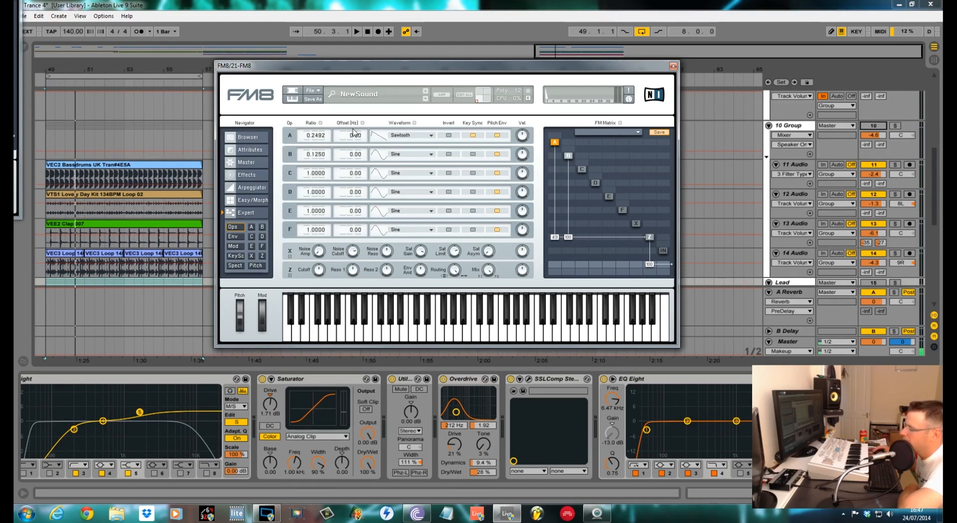
{"action": "left_click", "coordinate": [431, 154]}
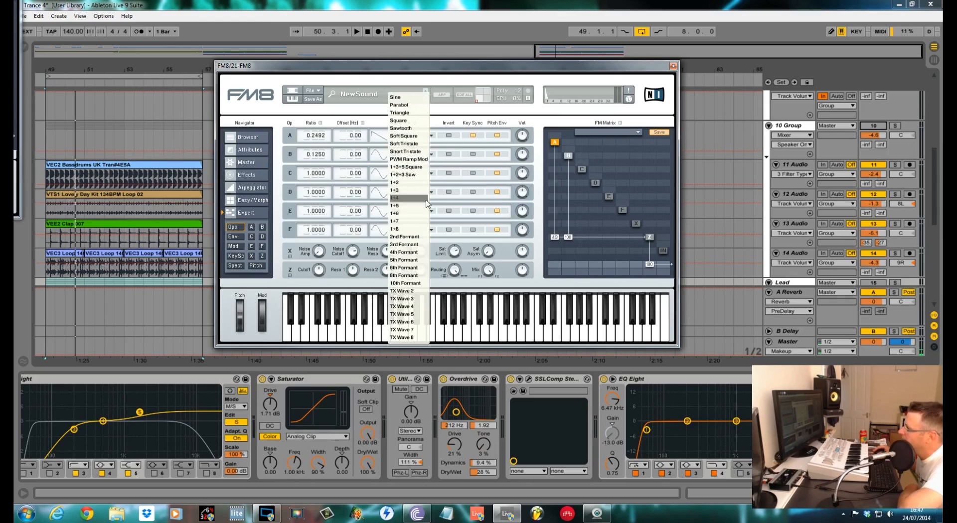
{"action": "left_click", "coordinate": [424, 160]}
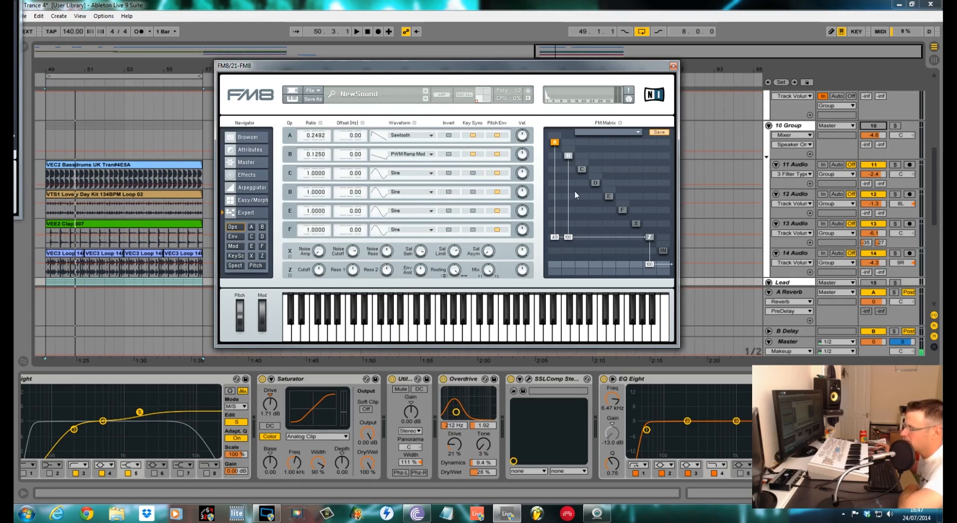
{"action": "key", "text": "space"}
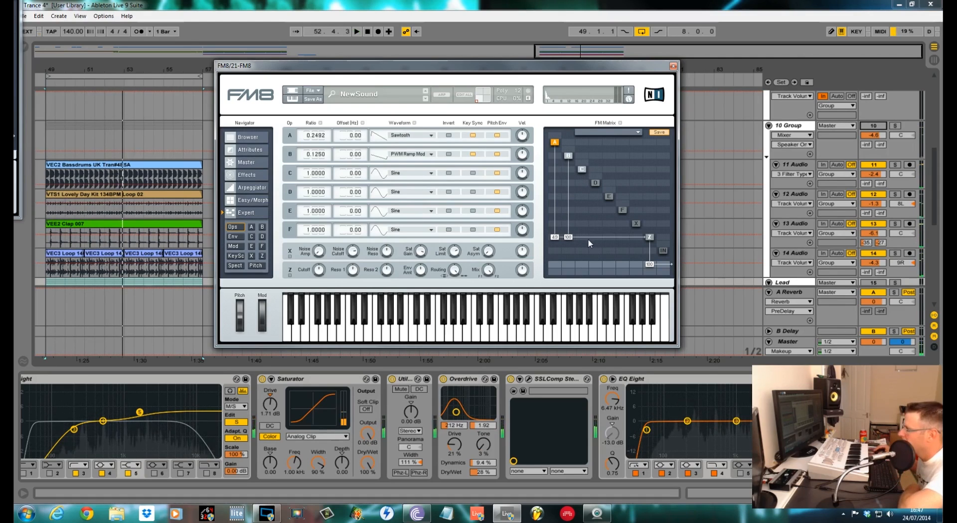
Route operator C to the output at level 50 and set its waveform to 1+3+5 Square.
{"action": "left_click_drag", "start_coordinate": [582, 237], "coordinate": [582, 224]}
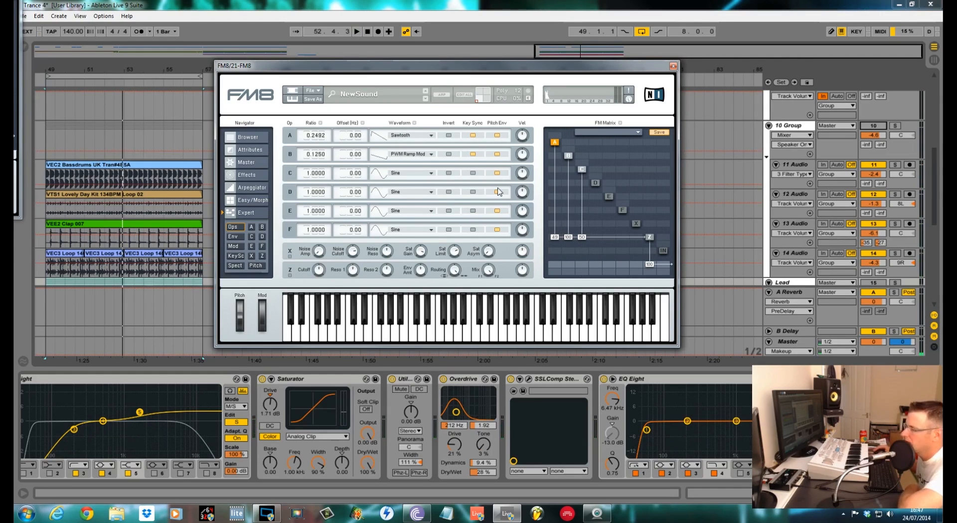
{"action": "left_click", "coordinate": [432, 174]}
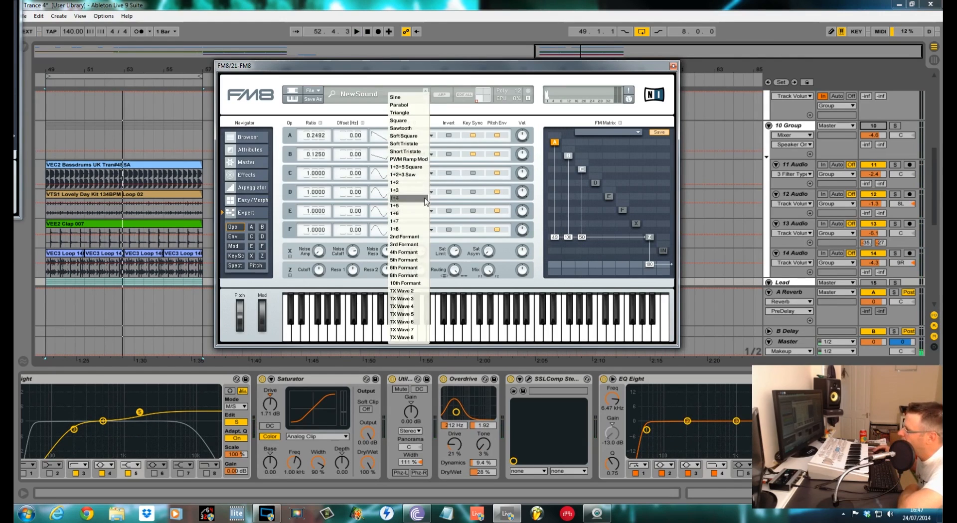
{"action": "left_click", "coordinate": [423, 169]}
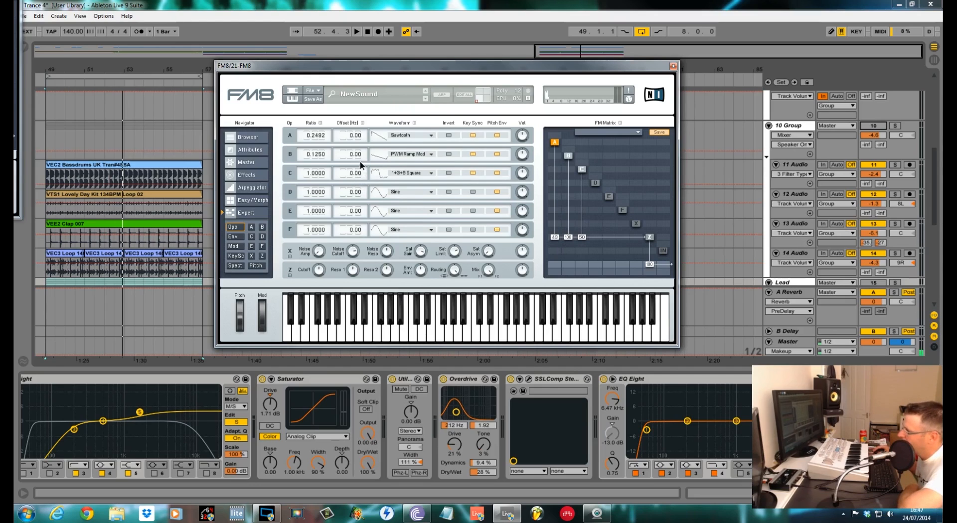
Set operator C's ratio to 0.125 and its offset to 0.82 Hz, then audition the sound.
{"action": "left_click_drag", "start_coordinate": [359, 172], "coordinate": [360, 177]}
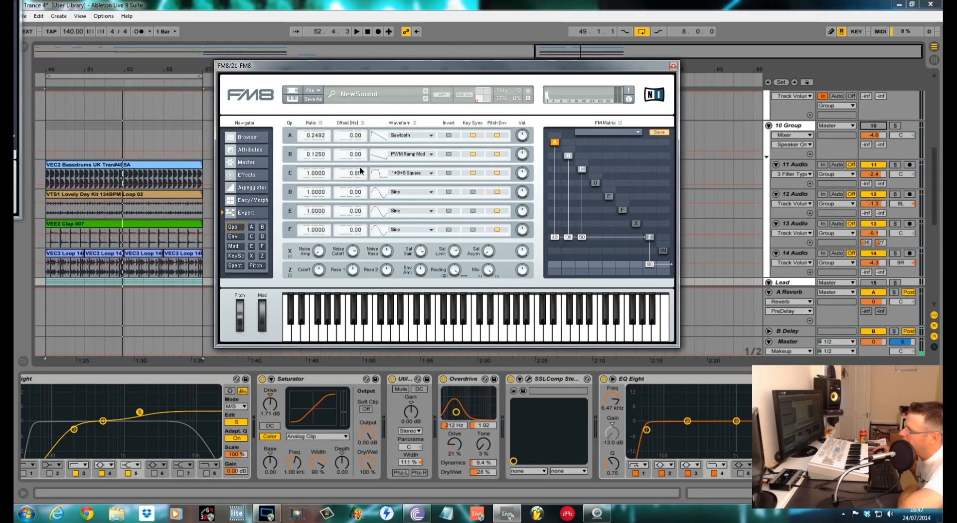
{"action": "mouse_move", "coordinate": [360, 175]}
{"action": "left_mouse_down"}
{"action": "mouse_move", "coordinate": [358, 157]}
{"action": "mouse_move", "coordinate": [358, 177]}
{"action": "left_mouse_up"}
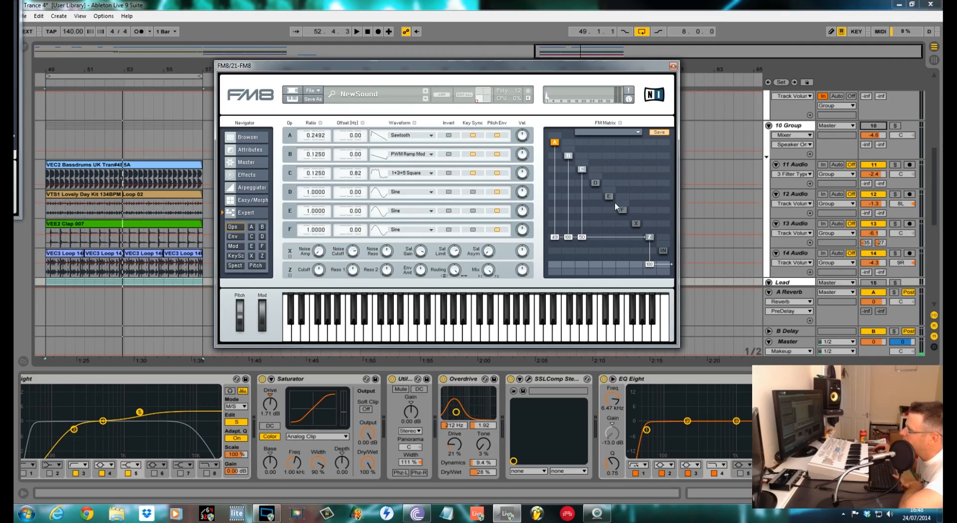
{"action": "key", "text": "space"}
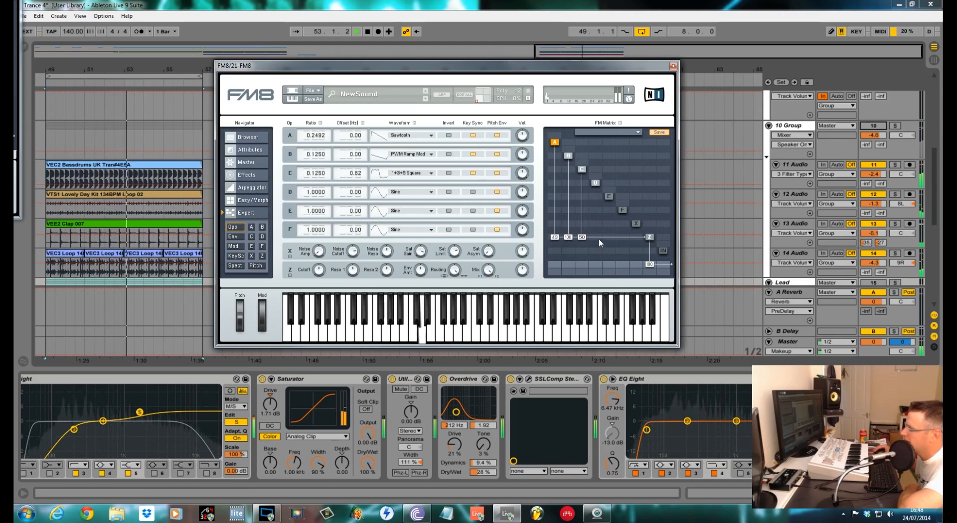
Route operator D to the output and set its ratio to 0.125.
{"action": "left_click_drag", "start_coordinate": [597, 238], "coordinate": [593, 199]}
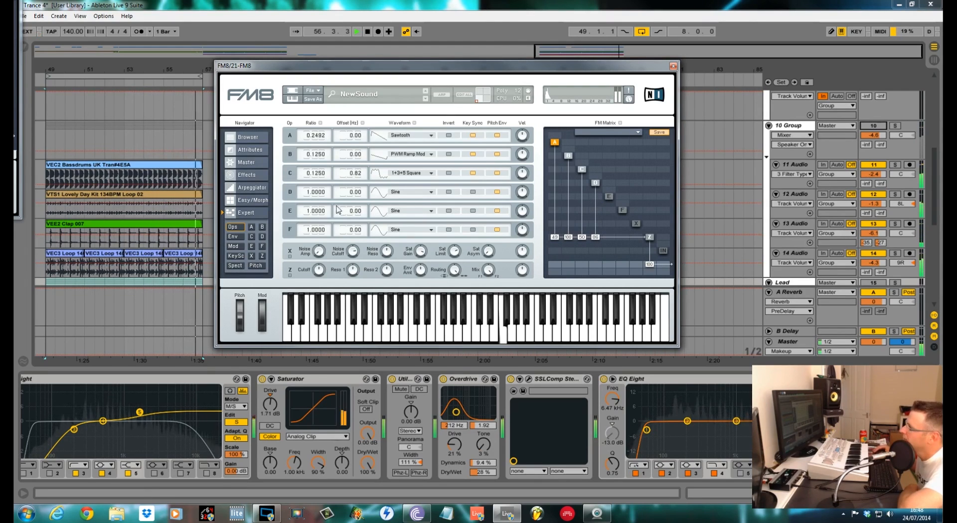
{"action": "double_click", "coordinate": [314, 193]}
{"action": "type", "text": "0.125"}
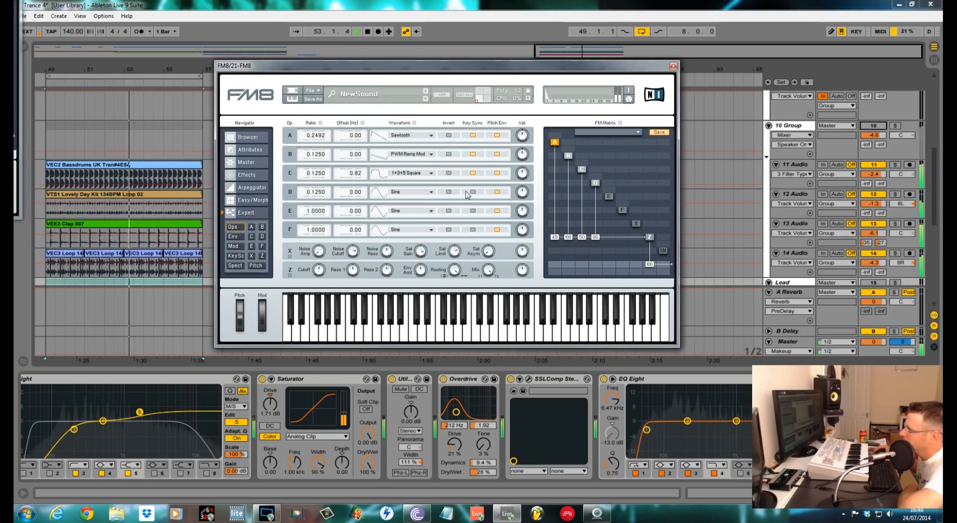
{"action": "left_click", "coordinate": [450, 192]}
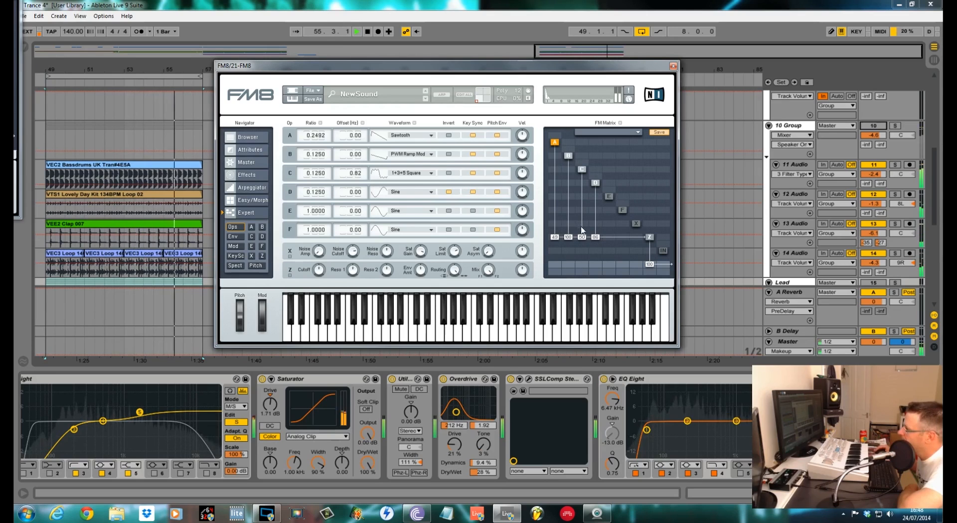
Fine-tune operator D's output level and set a modulation amount of 30 on operator D in the FM matrix.
{"action": "left_click_drag", "start_coordinate": [596, 235], "coordinate": [597, 241]}
{"action": "key", "text": "space"}
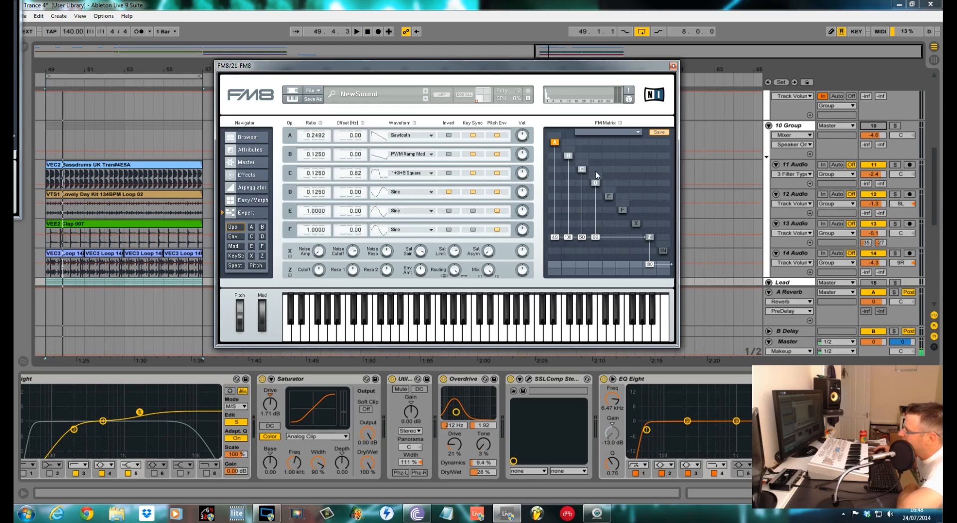
{"action": "key", "text": "space"}
{"action": "mouse_move", "coordinate": [595, 175]}
{"action": "left_mouse_down"}
{"action": "mouse_move", "coordinate": [596, 158]}
{"action": "mouse_move", "coordinate": [583, 179]}
{"action": "left_mouse_up"}
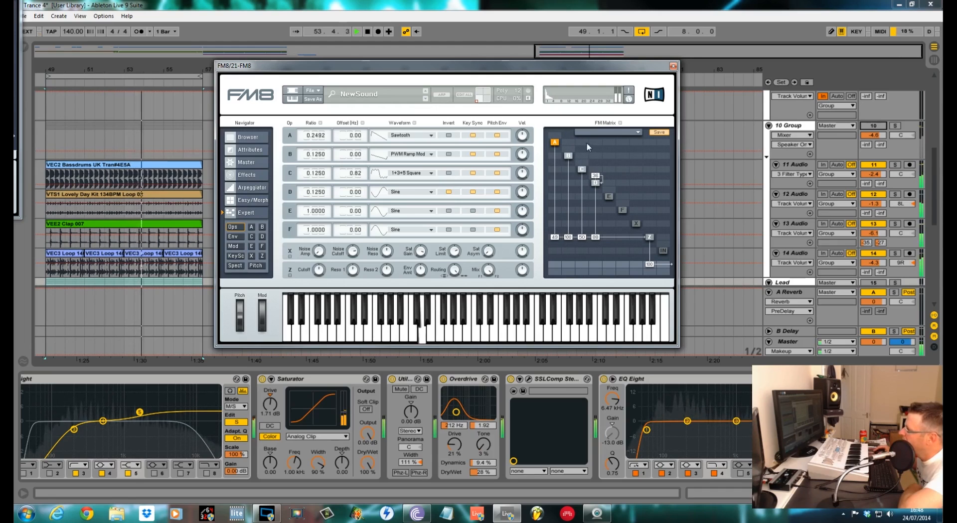
Add FM matrix modulation amounts of 50, 30 and 24 between operators A, B and C.
{"action": "left_click_drag", "start_coordinate": [583, 142], "coordinate": [583, 138]}
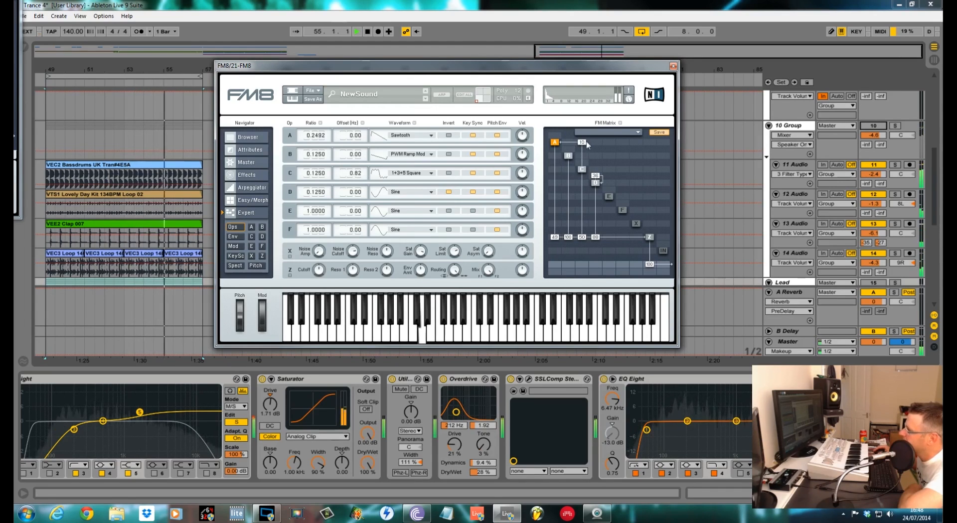
{"action": "left_click_drag", "start_coordinate": [569, 142], "coordinate": [572, 133]}
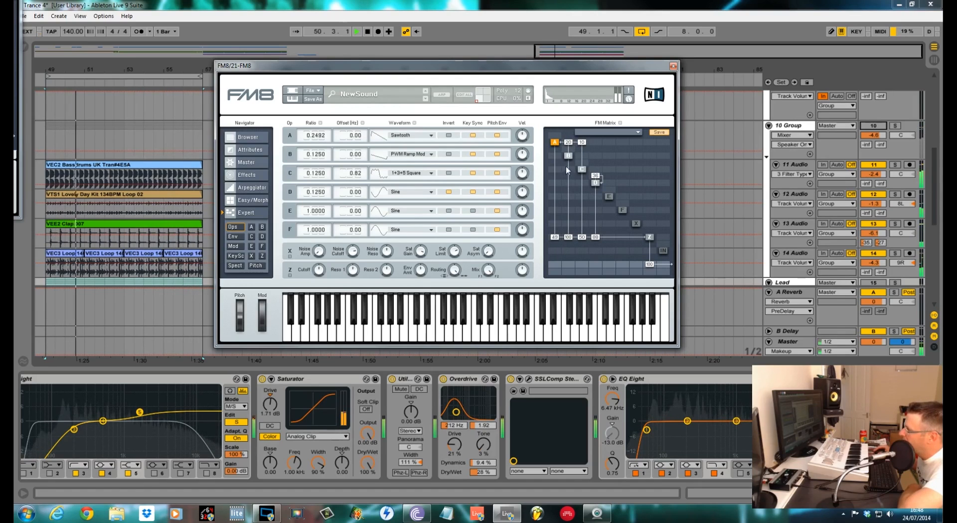
{"action": "left_click_drag", "start_coordinate": [573, 169], "coordinate": [571, 160]}
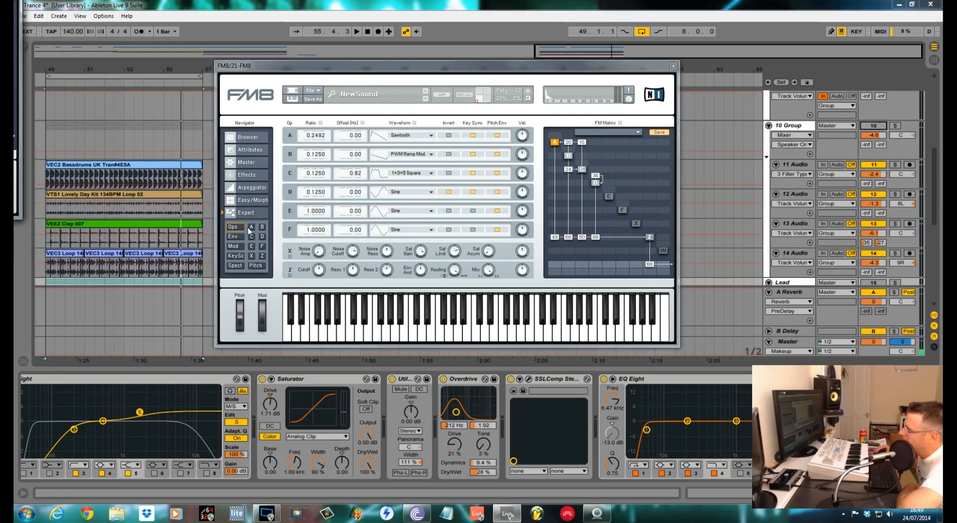
Open operator A's envelope, link the envelopes, and shape a short decay with release about 0.088, then audition.
{"action": "left_click", "coordinate": [235, 237]}
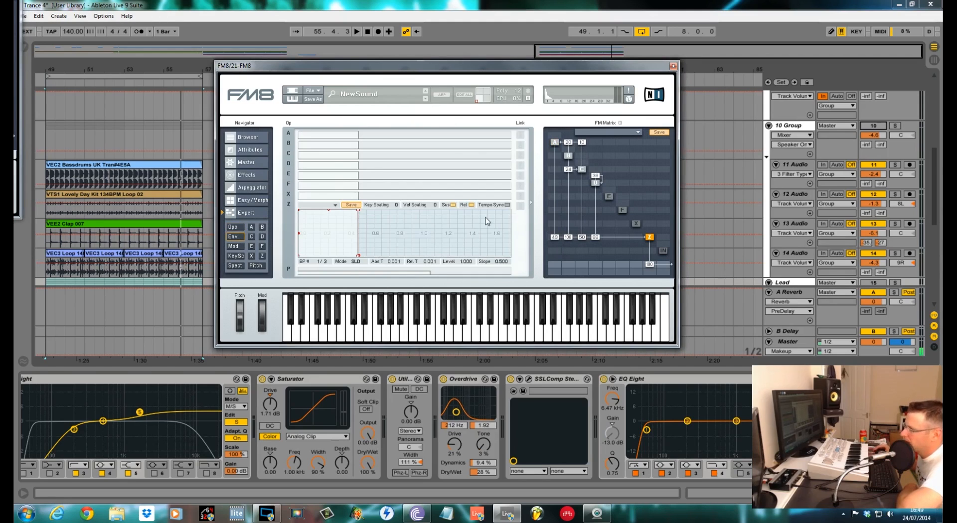
{"action": "left_click", "coordinate": [287, 134]}
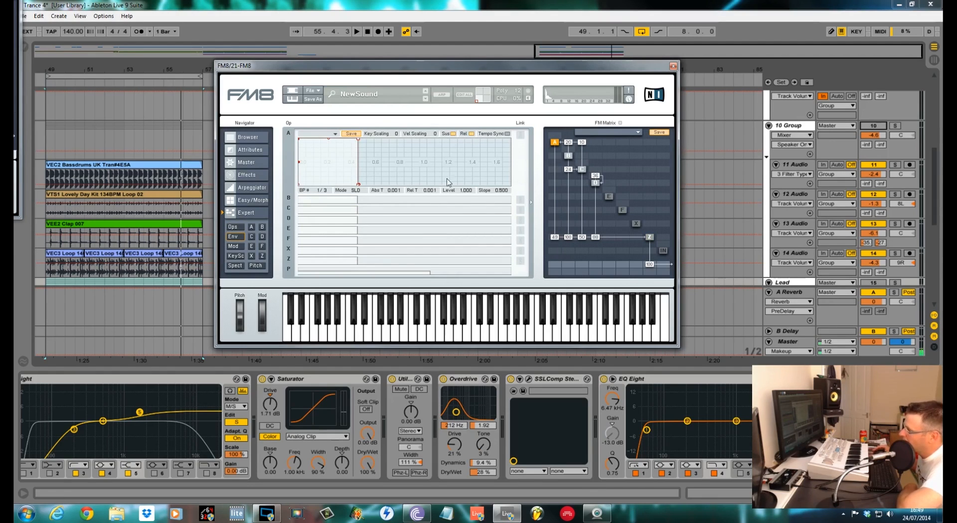
{"action": "left_click", "coordinate": [521, 220]}
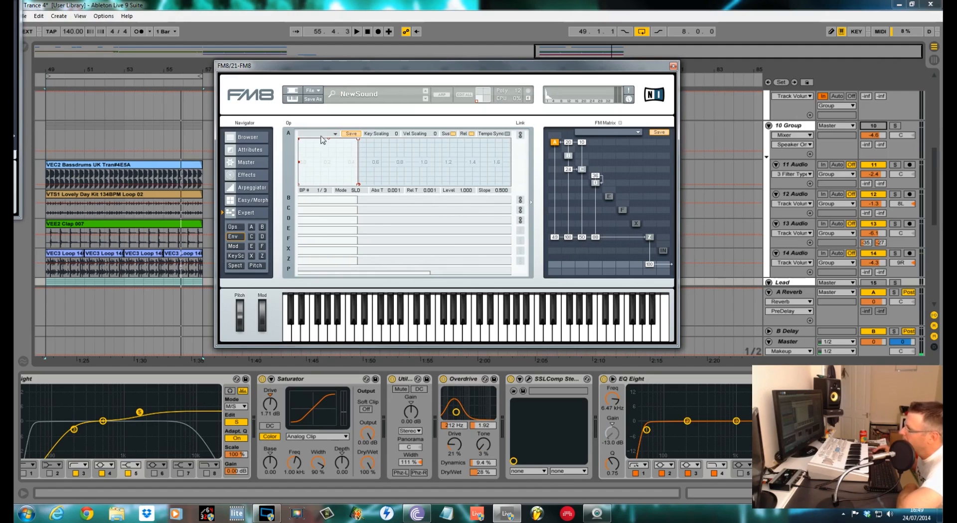
{"action": "left_click_drag", "start_coordinate": [300, 142], "coordinate": [301, 136]}
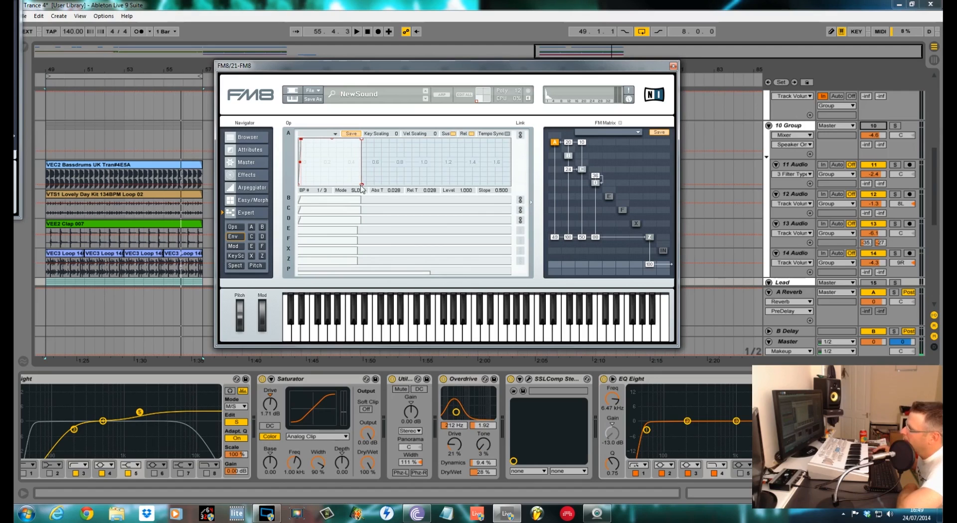
{"action": "left_click_drag", "start_coordinate": [363, 189], "coordinate": [374, 189]}
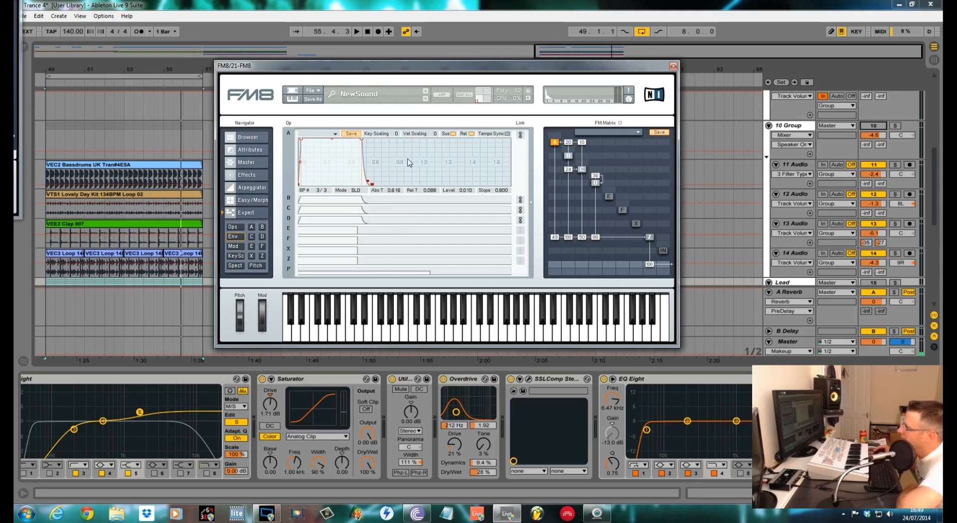
{"action": "key", "text": "space"}
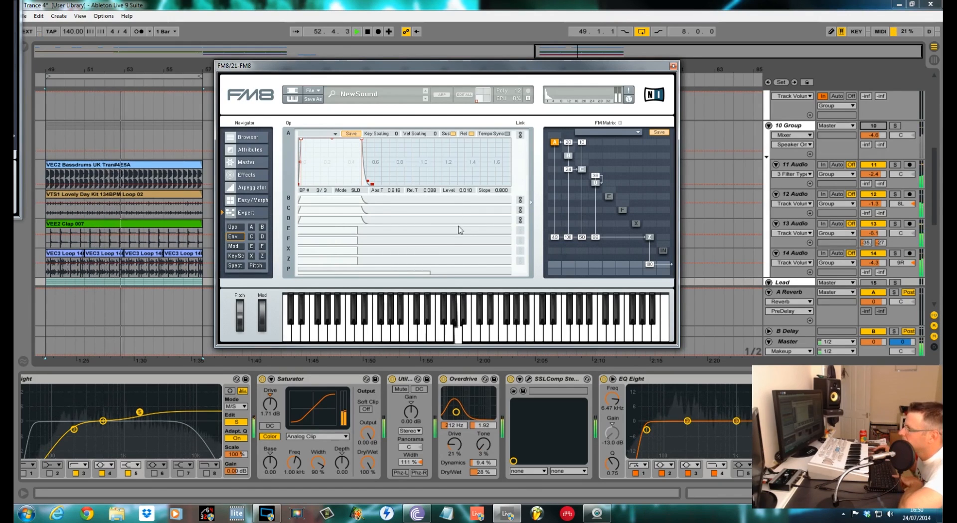
{"action": "key", "text": "space"}
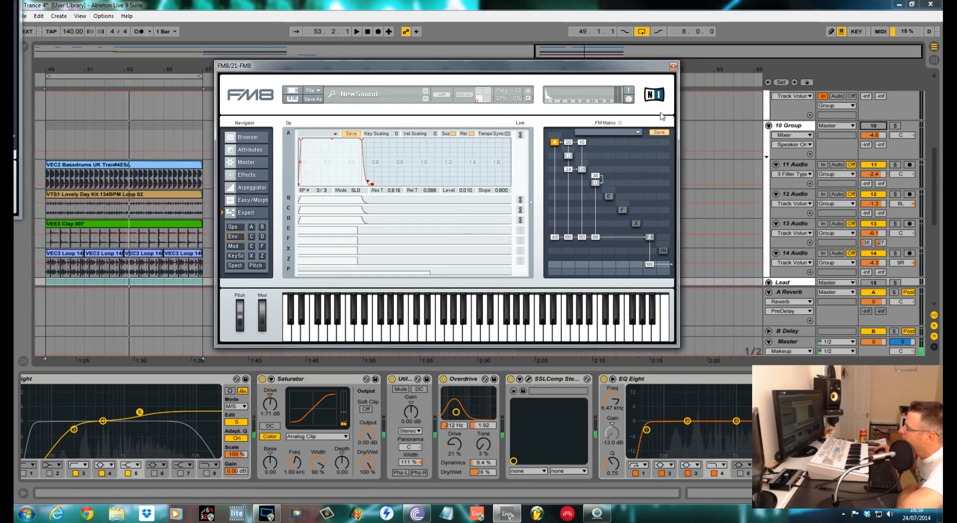
Open the Z filter page, start playback, and lower filter 1's cutoff.
{"action": "left_click", "coordinate": [262, 255]}
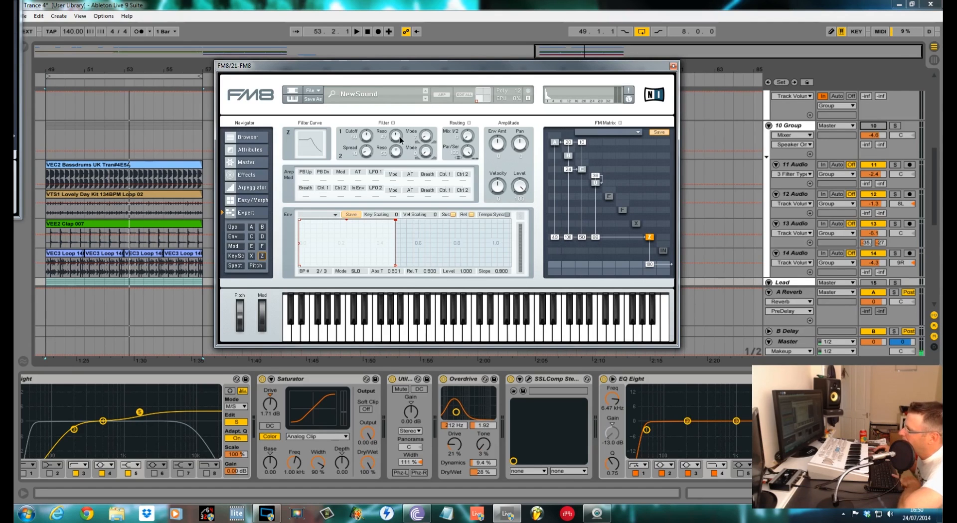
{"action": "key", "text": "space"}
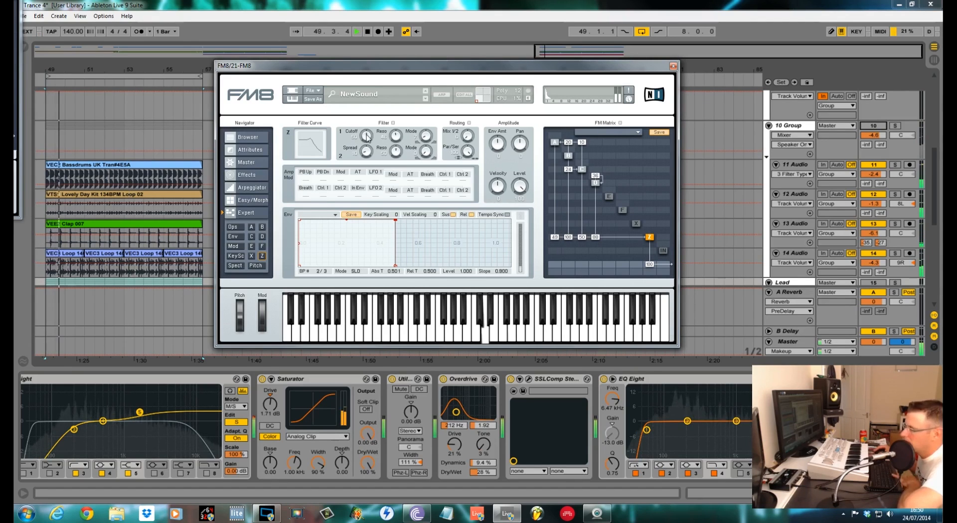
{"action": "left_click_drag", "start_coordinate": [369, 135], "coordinate": [369, 145]}
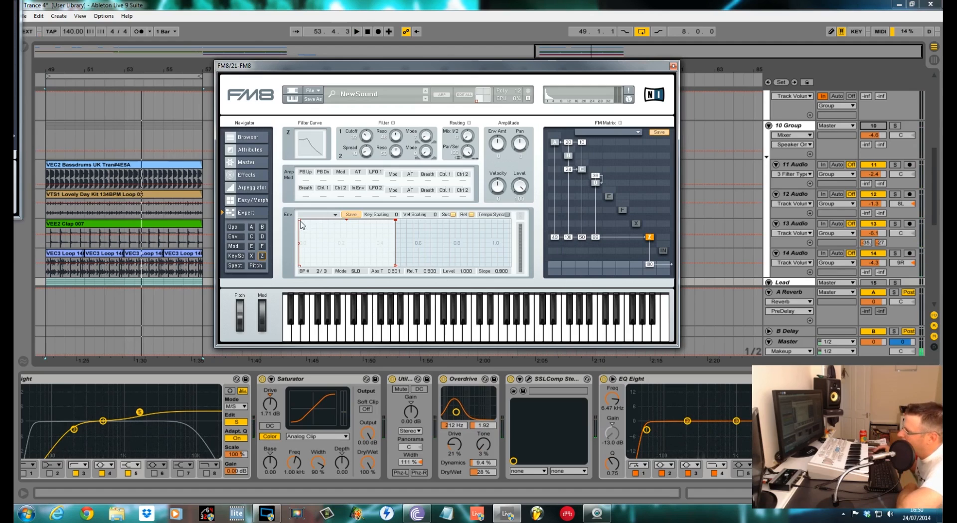
Reshape the Z envelope with a slower attack, lower sustain, release 0.178 and slope 0.550, then stop playback.
{"action": "left_click_drag", "start_coordinate": [300, 222], "coordinate": [354, 225]}
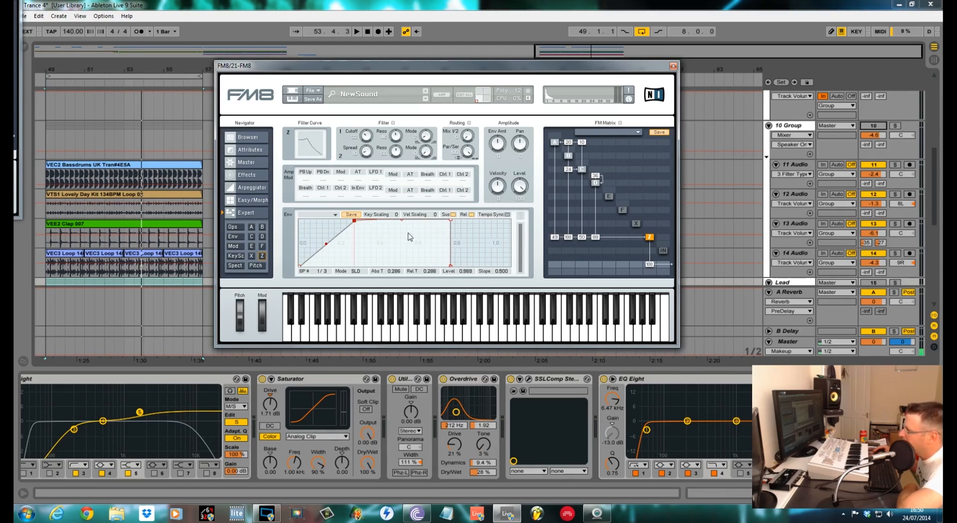
{"action": "left_click_drag", "start_coordinate": [452, 222], "coordinate": [420, 232]}
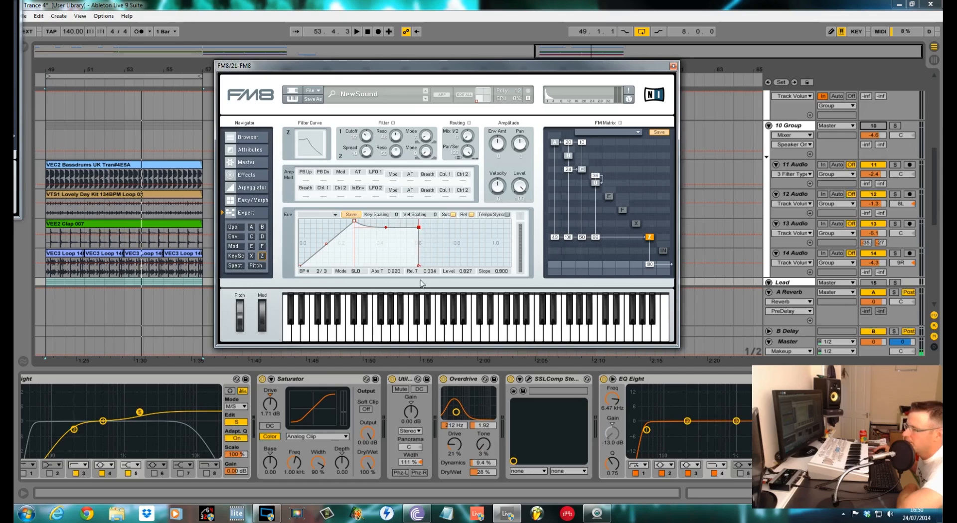
{"action": "left_click_drag", "start_coordinate": [418, 268], "coordinate": [453, 268]}
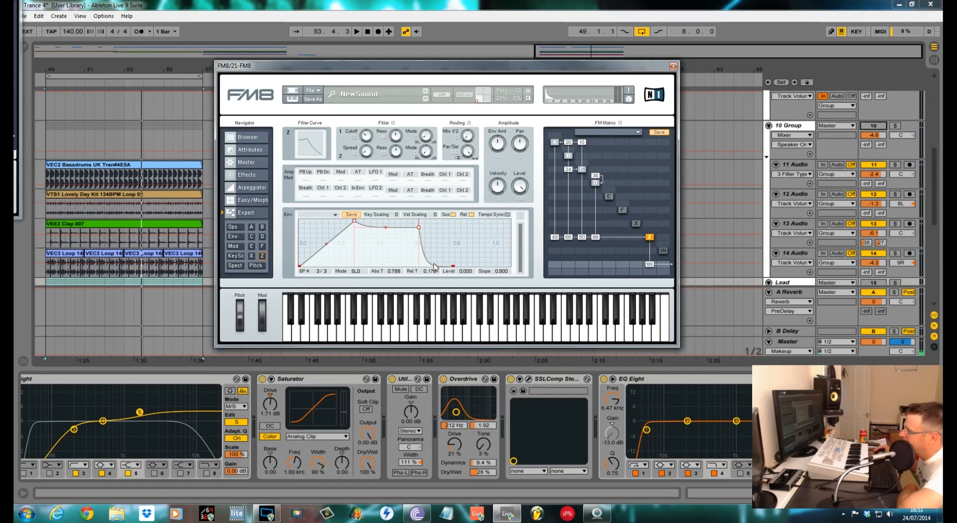
{"action": "left_click_drag", "start_coordinate": [436, 269], "coordinate": [438, 250]}
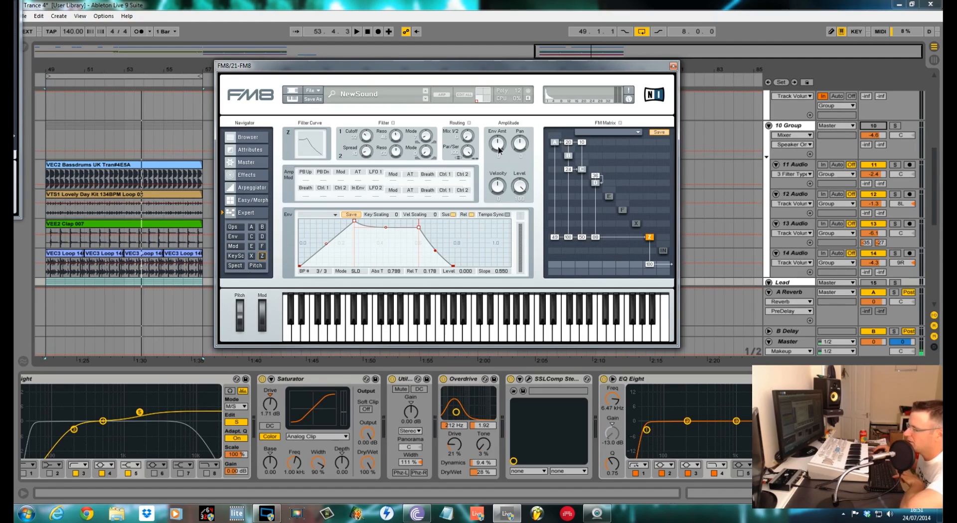
{"action": "key", "text": "space"}
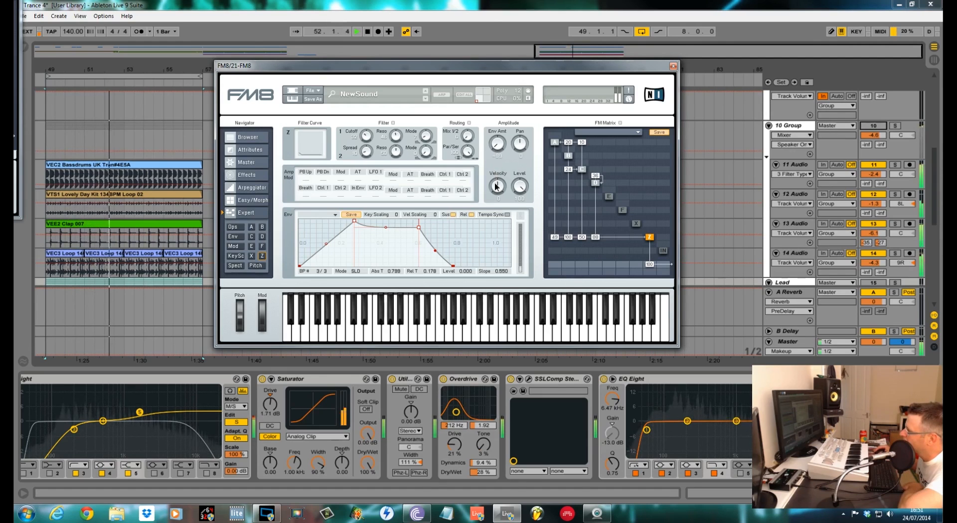
Lower filter 1's cutoff further and adjust the Z envelope amount.
{"action": "mouse_move", "coordinate": [366, 136]}
{"action": "left_mouse_down"}
{"action": "mouse_move", "coordinate": [367, 116]}
{"action": "mouse_move", "coordinate": [371, 143]}
{"action": "left_mouse_up"}
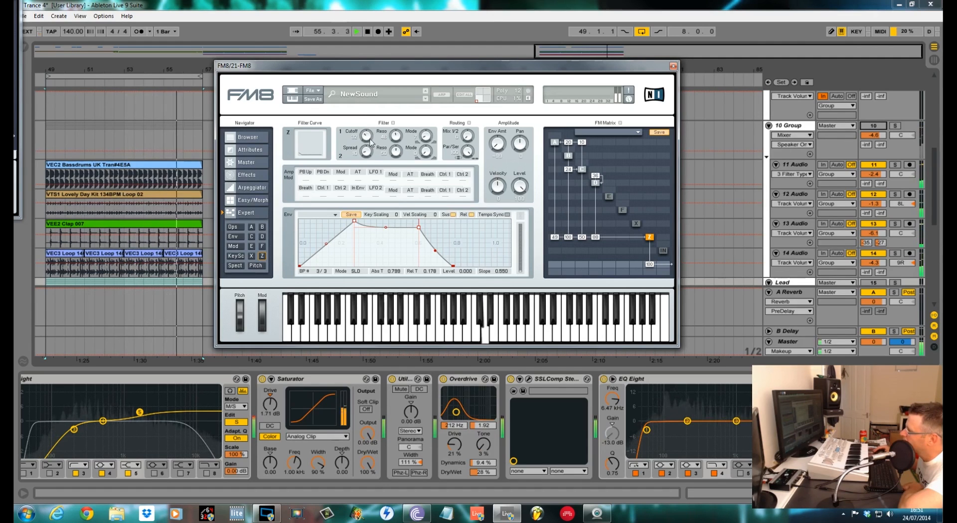
{"action": "left_click_drag", "start_coordinate": [499, 146], "coordinate": [507, 45]}
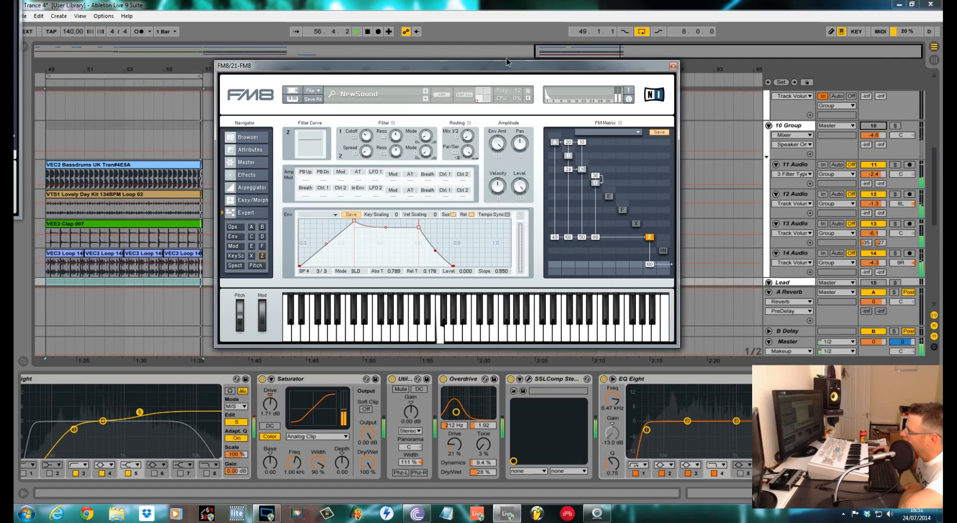
{"action": "left_click_drag", "start_coordinate": [508, 87], "coordinate": [506, 150]}
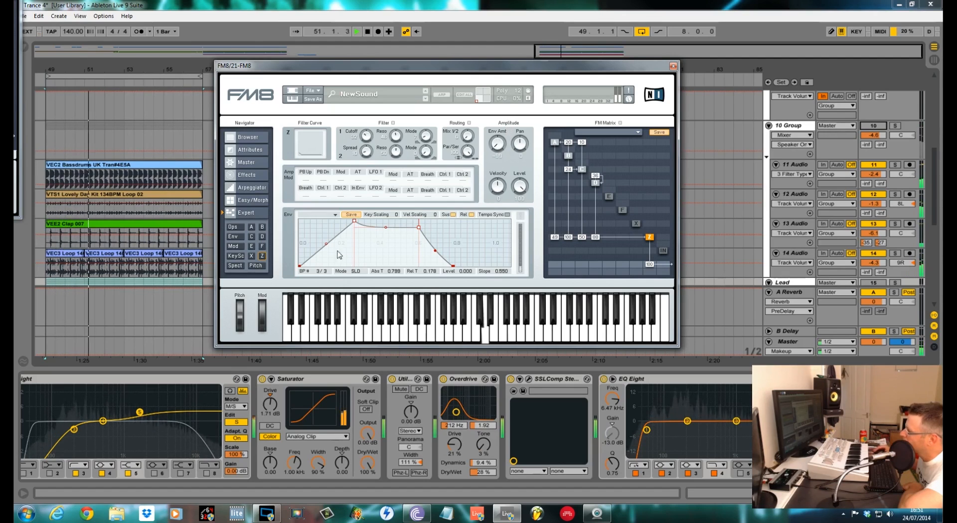
Redraw the Z envelope's attack point to about 0.28 and audition the sound.
{"action": "left_click_drag", "start_coordinate": [355, 223], "coordinate": [302, 223]}
{"action": "left_click_drag", "start_coordinate": [301, 218], "coordinate": [353, 220]}
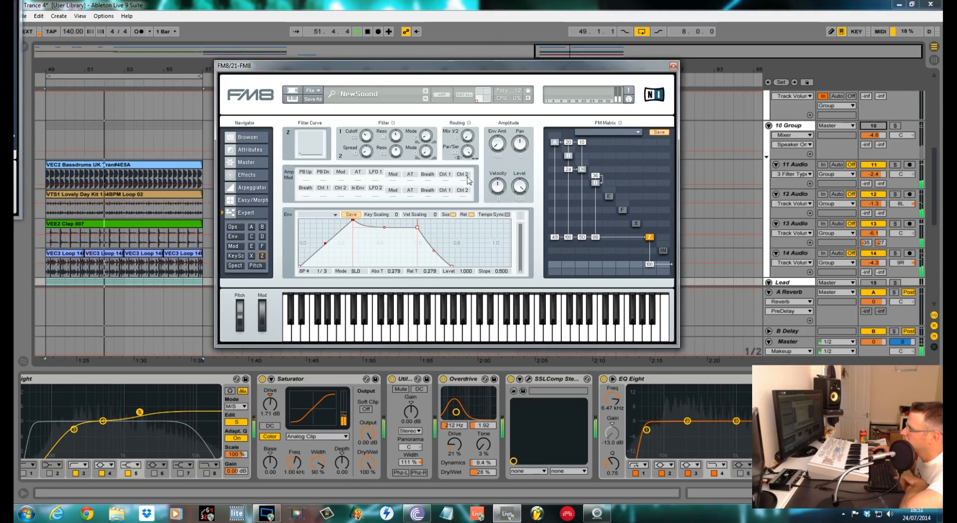
{"action": "key", "text": "space"}
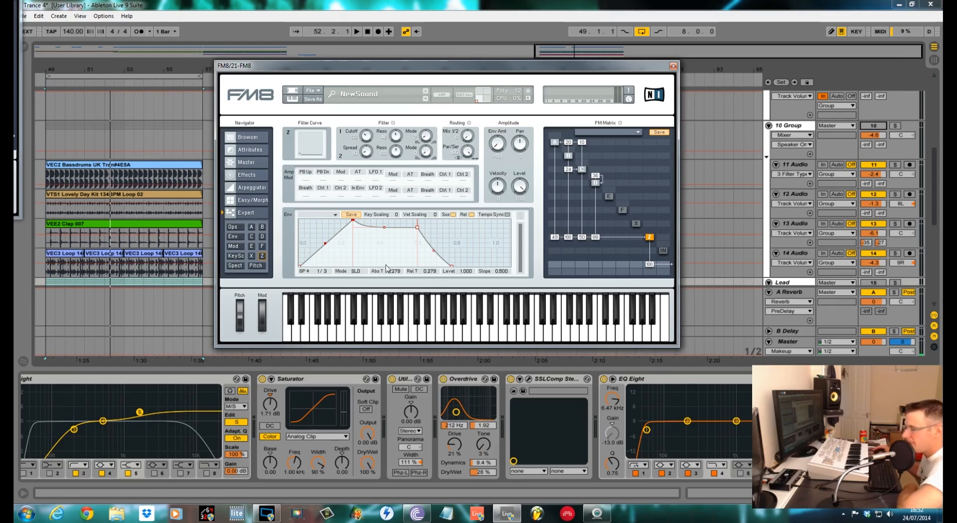
On the Master page, set unison to 4 voices, adjust detune and spread, and raise analog and digital quality.
{"action": "left_click", "coordinate": [256, 163]}
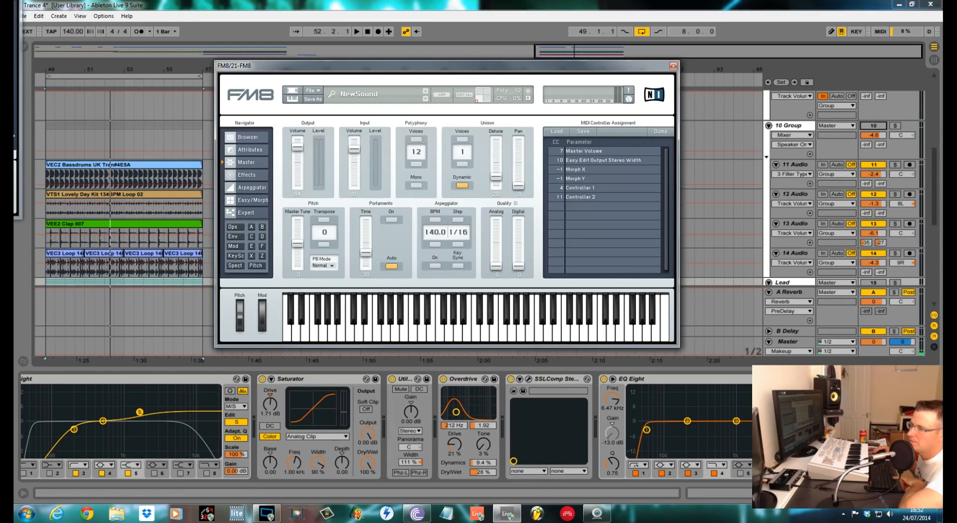
{"action": "left_click", "coordinate": [462, 140]}
{"action": "left_click", "coordinate": [462, 140]}
{"action": "key", "text": "space"}
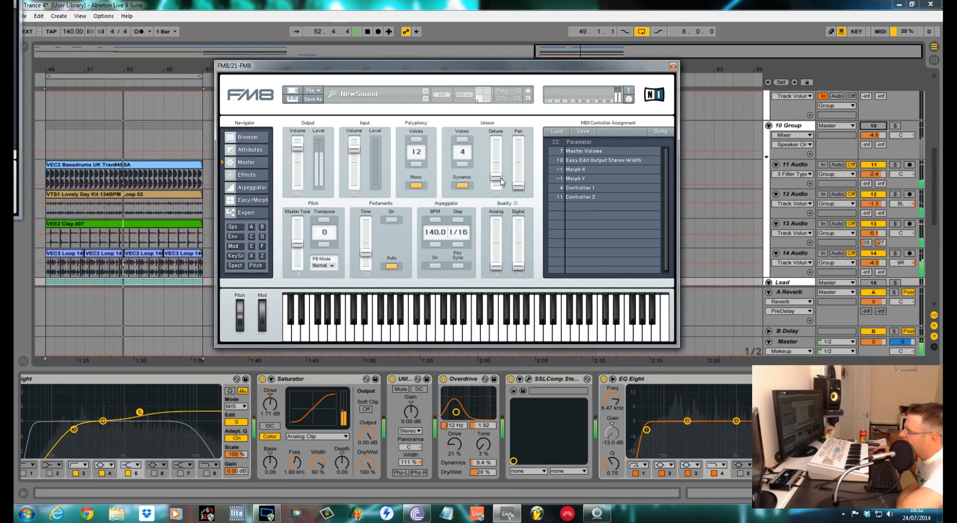
{"action": "left_click_drag", "start_coordinate": [500, 178], "coordinate": [500, 180]}
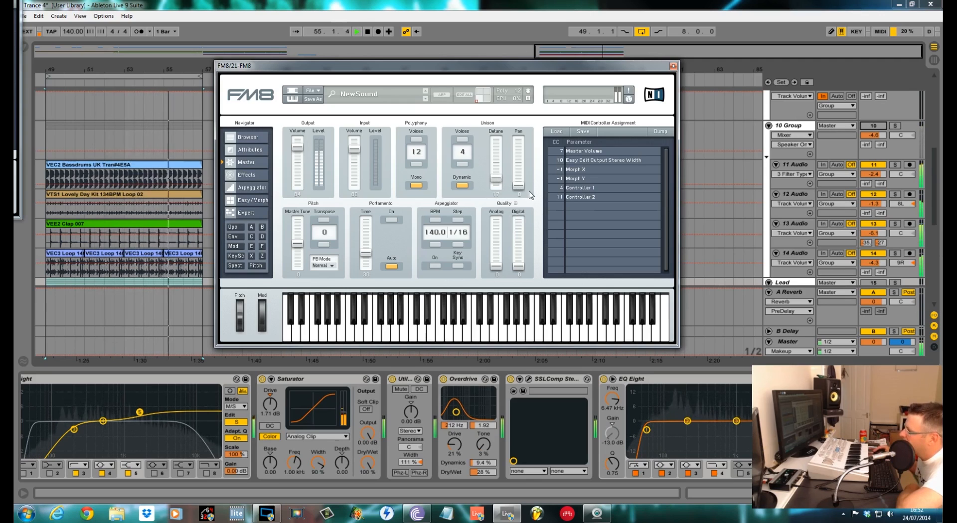
{"action": "left_click_drag", "start_coordinate": [518, 190], "coordinate": [518, 181]}
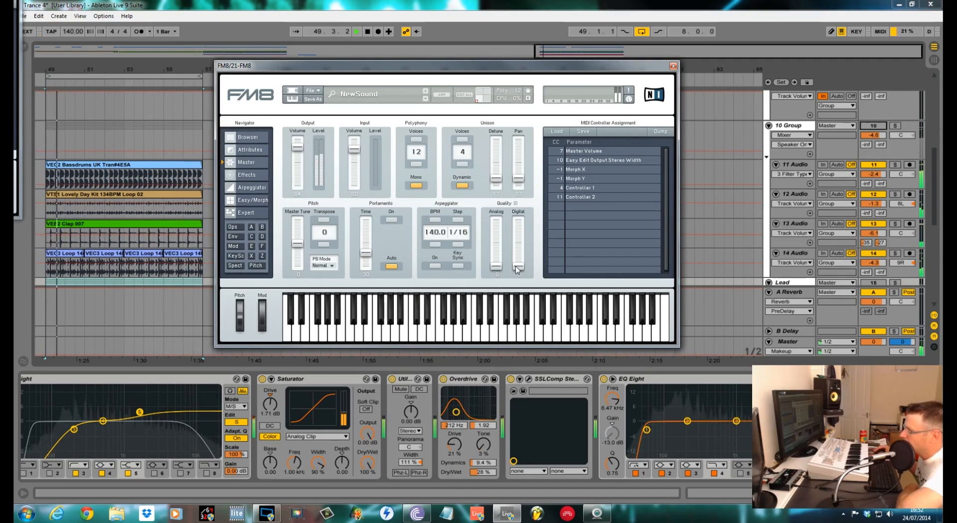
{"action": "left_click_drag", "start_coordinate": [515, 266], "coordinate": [518, 217]}
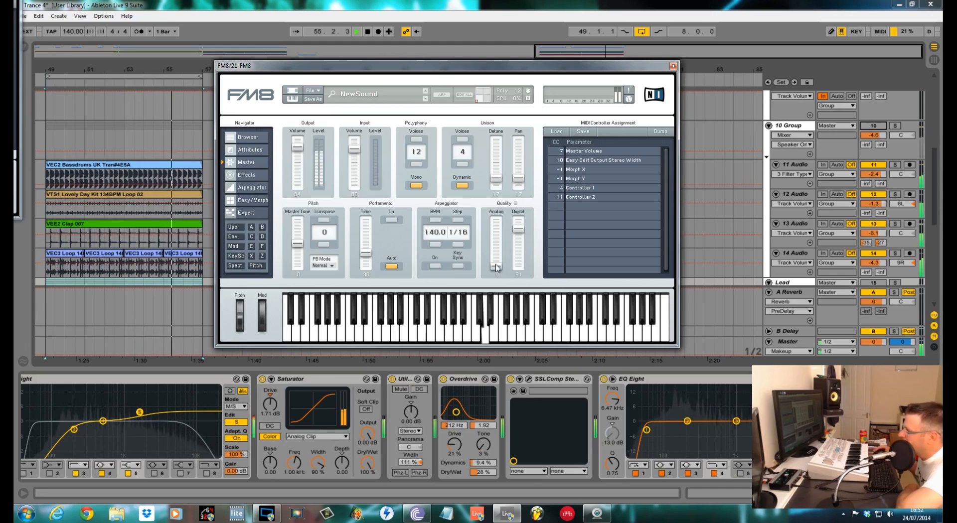
{"action": "left_click_drag", "start_coordinate": [497, 267], "coordinate": [496, 235]}
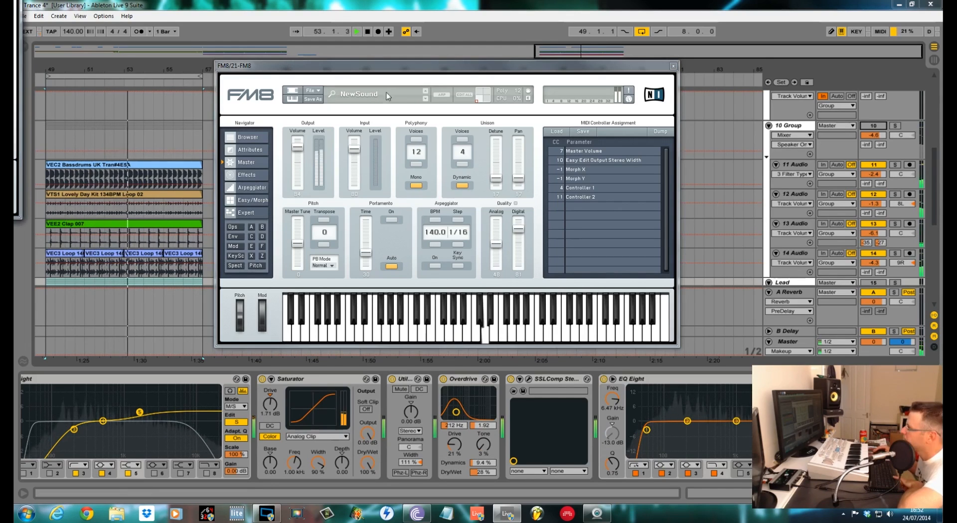
Enable the Overdrive effect, raise its bass to about 58, and toggle it off and on to compare.
{"action": "left_click", "coordinate": [268, 176]}
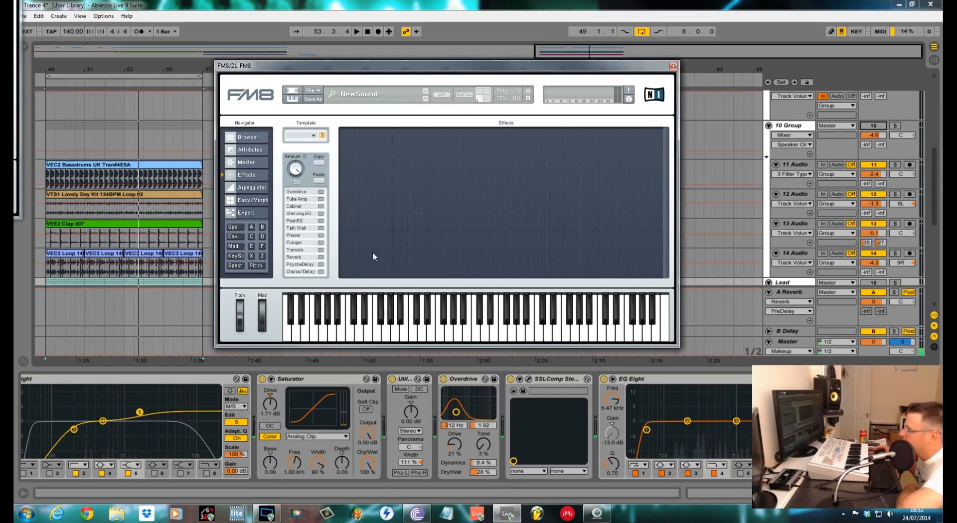
{"action": "left_click", "coordinate": [321, 191]}
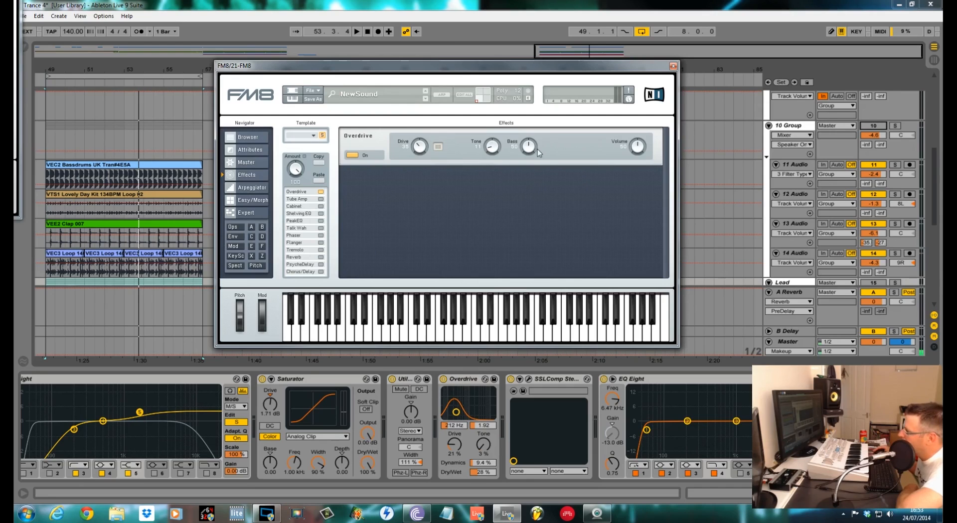
{"action": "left_click_drag", "start_coordinate": [533, 145], "coordinate": [540, 141]}
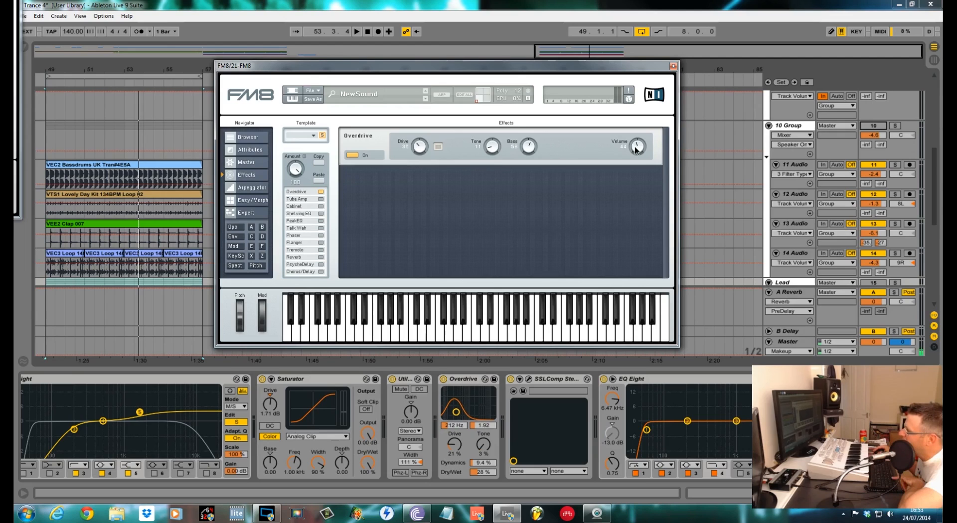
{"action": "key", "text": "space"}
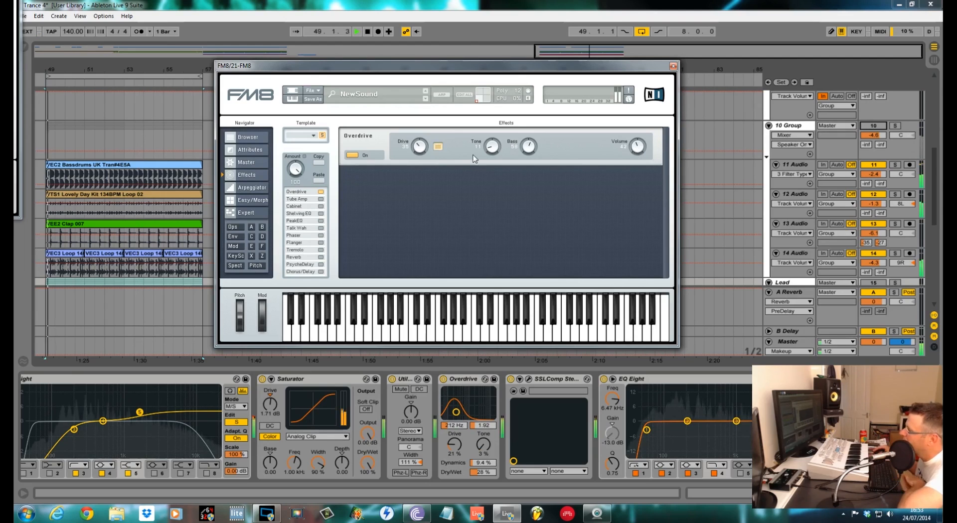
{"action": "left_click", "coordinate": [355, 154]}
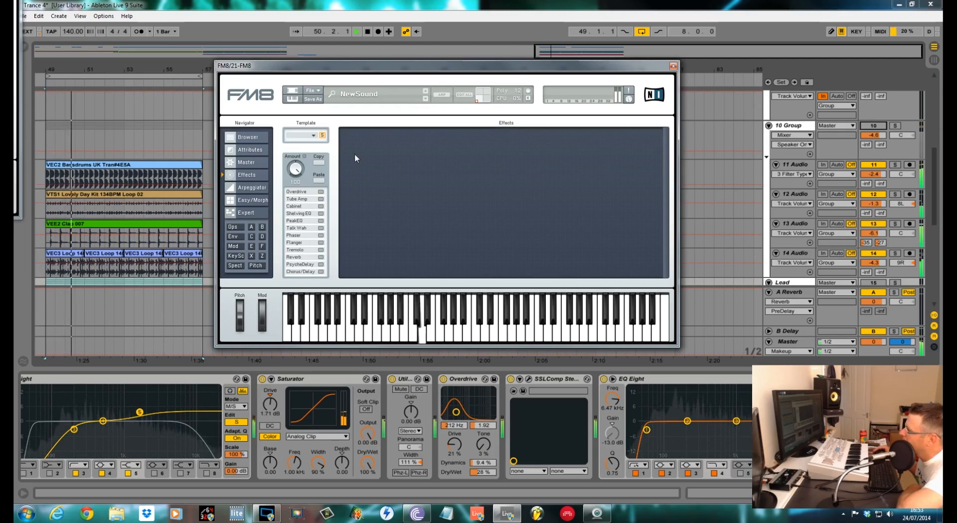
{"action": "left_click", "coordinate": [321, 191]}
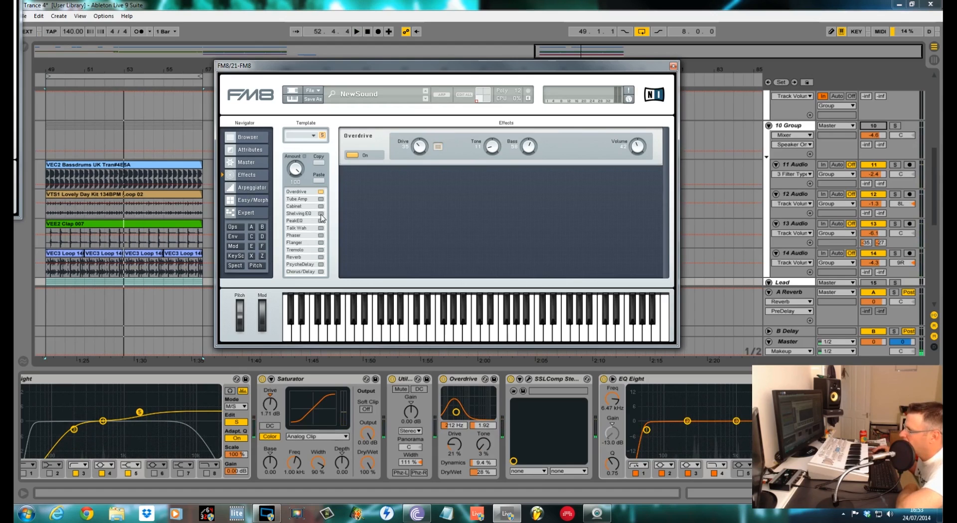
Enable the Shelving EQ effect in FM8 and play the arrangement to audition the bass.
{"action": "left_click", "coordinate": [321, 214]}
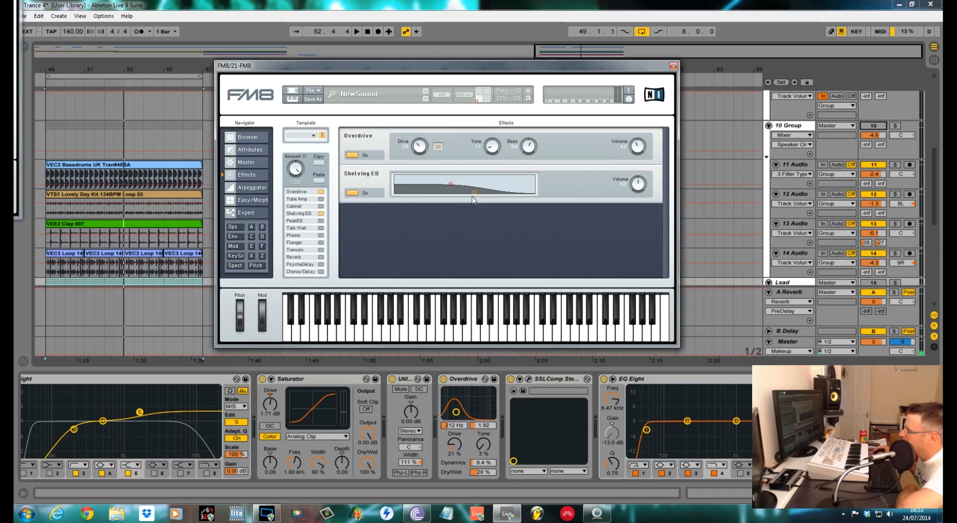
{"action": "key", "text": "space"}
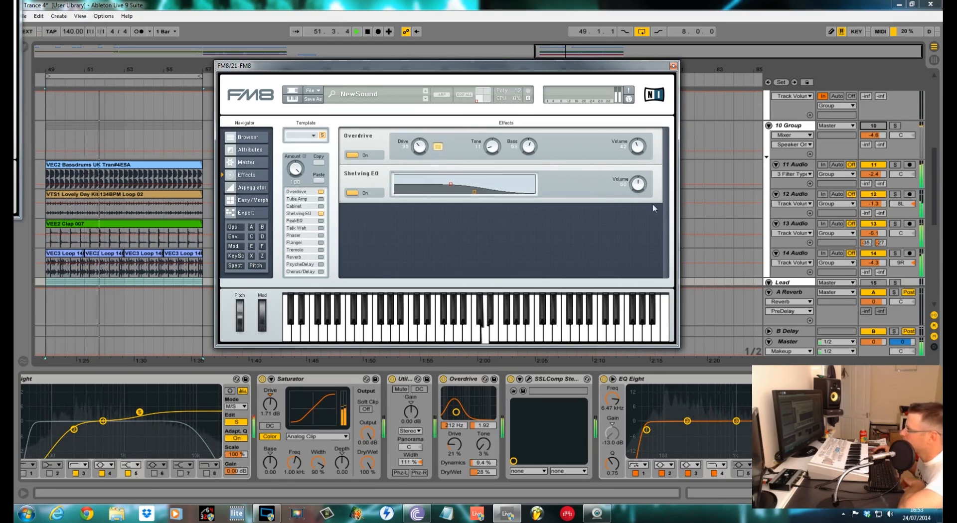
{"action": "left_click_drag", "start_coordinate": [544, 65], "coordinate": [573, 62]}
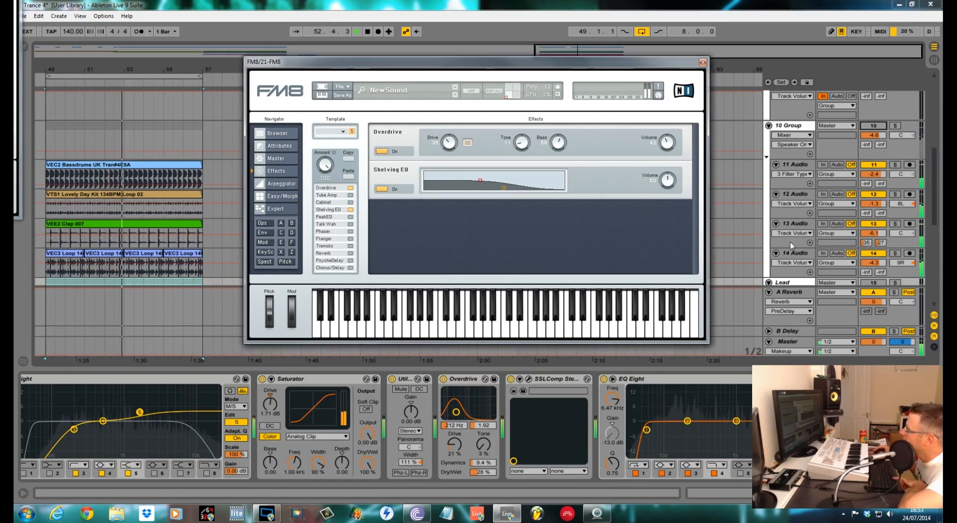
Select the FM8 track and toggle its EQ Eight and sidechain compressor off and on while playing to compare.
{"action": "left_click_drag", "start_coordinate": [936, 209], "coordinate": [937, 287]}
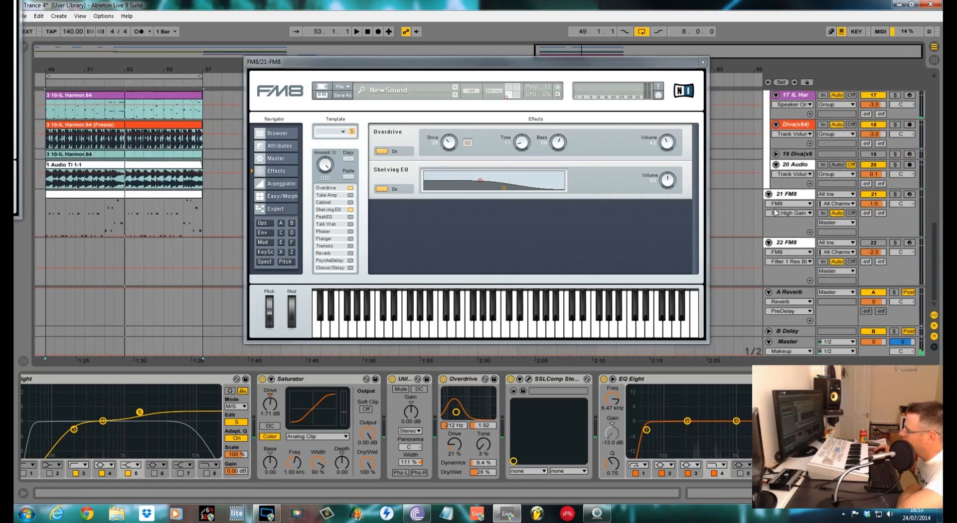
{"action": "left_click", "coordinate": [800, 199]}
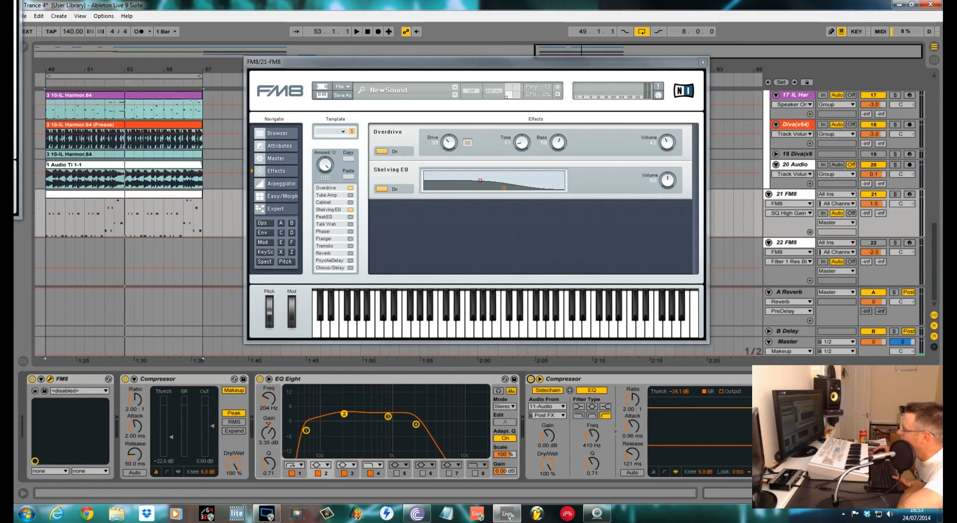
{"action": "left_click", "coordinate": [531, 378]}
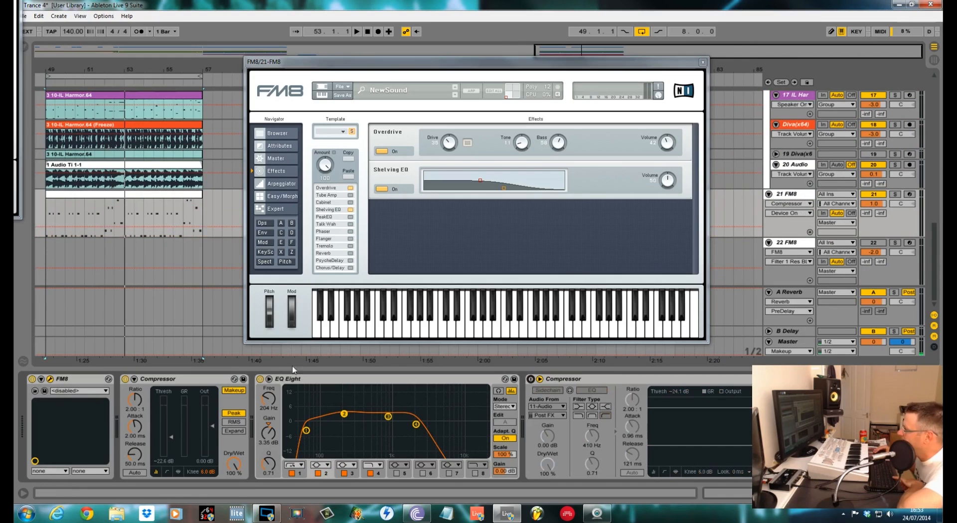
{"action": "left_click", "coordinate": [260, 379]}
{"action": "key", "text": "space"}
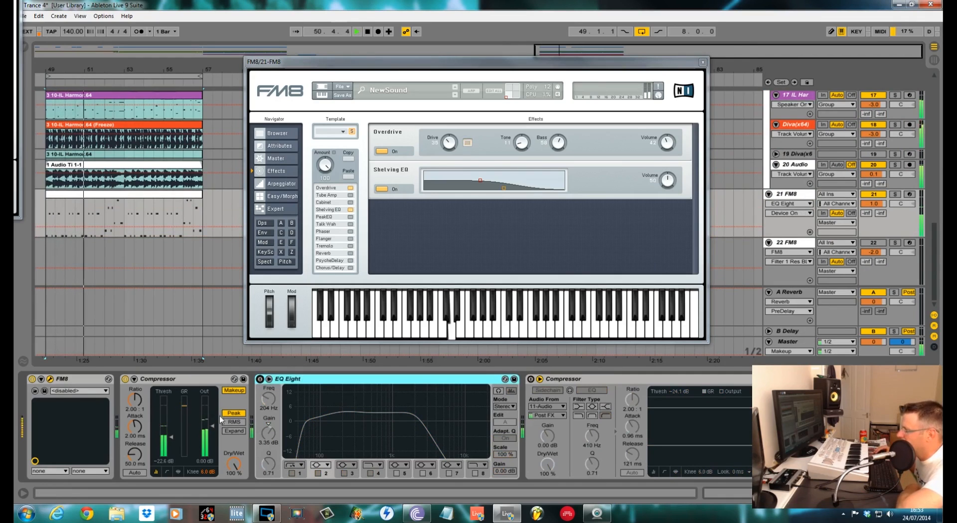
{"action": "left_click", "coordinate": [260, 379]}
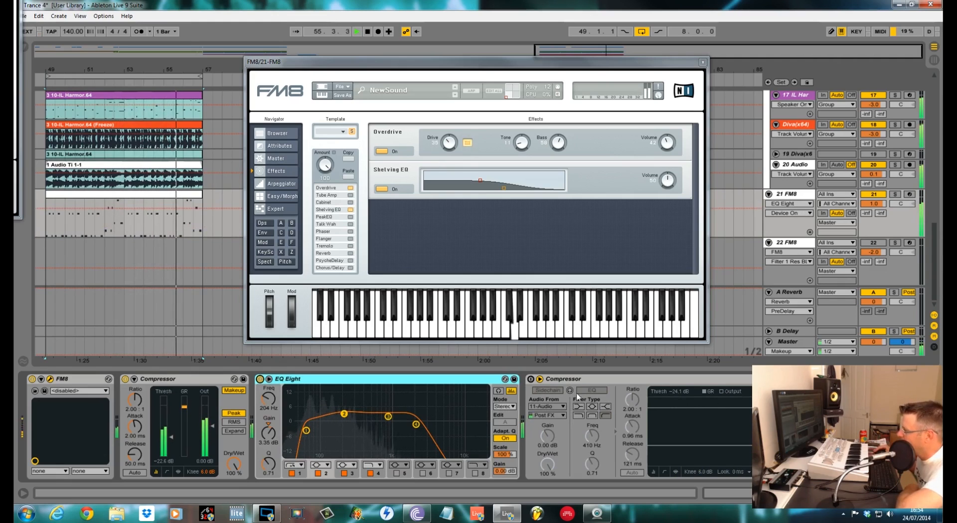
{"action": "left_click", "coordinate": [531, 379]}
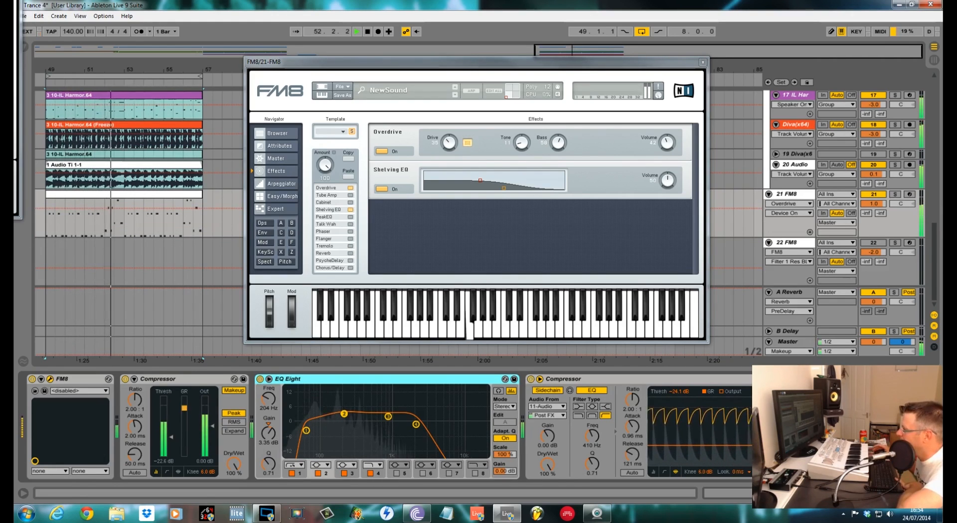
{"action": "left_click", "coordinate": [842, 380]}
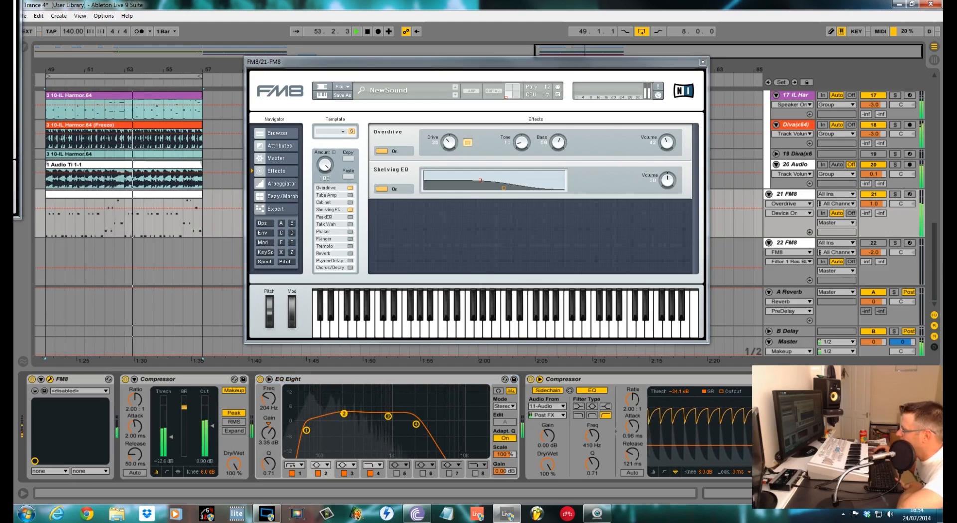
{"action": "key", "text": "space"}
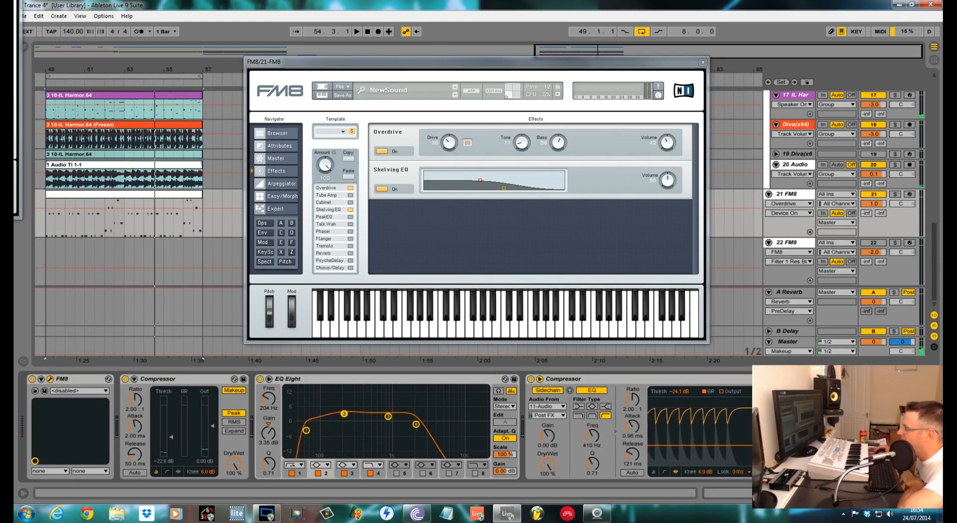
{"action": "key", "text": "space"}
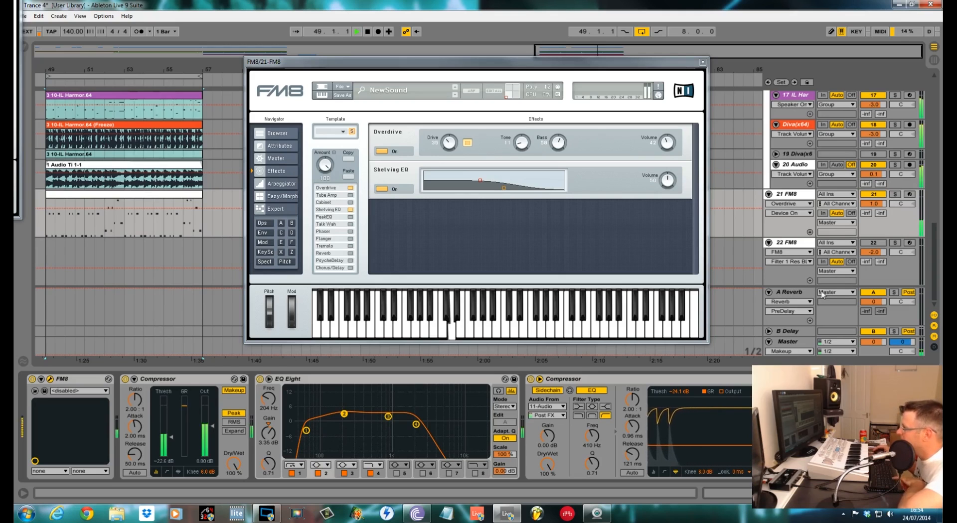
Return to FM8's Expert page and adjust filter 1's cutoff.
{"action": "scroll", "coordinate": [791, 189], "scroll_direction": "up", "scroll_amount": 5}
{"action": "scroll", "coordinate": [791, 189], "scroll_direction": "up", "scroll_amount": 10}
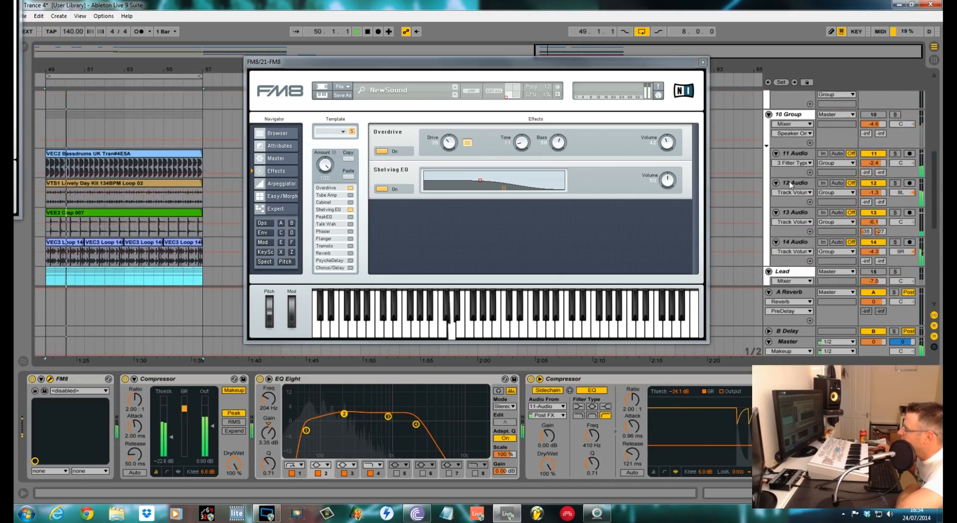
{"action": "scroll", "coordinate": [811, 195], "scroll_direction": "down", "scroll_amount": 5}
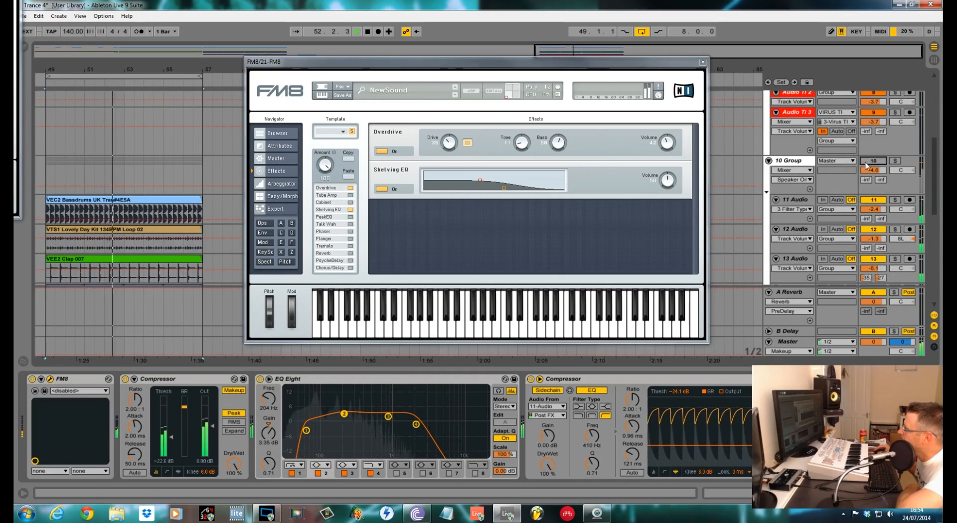
{"action": "scroll", "coordinate": [847, 173], "scroll_direction": "down", "scroll_amount": 2}
{"action": "scroll", "coordinate": [764, 196], "scroll_direction": "down", "scroll_amount": 5}
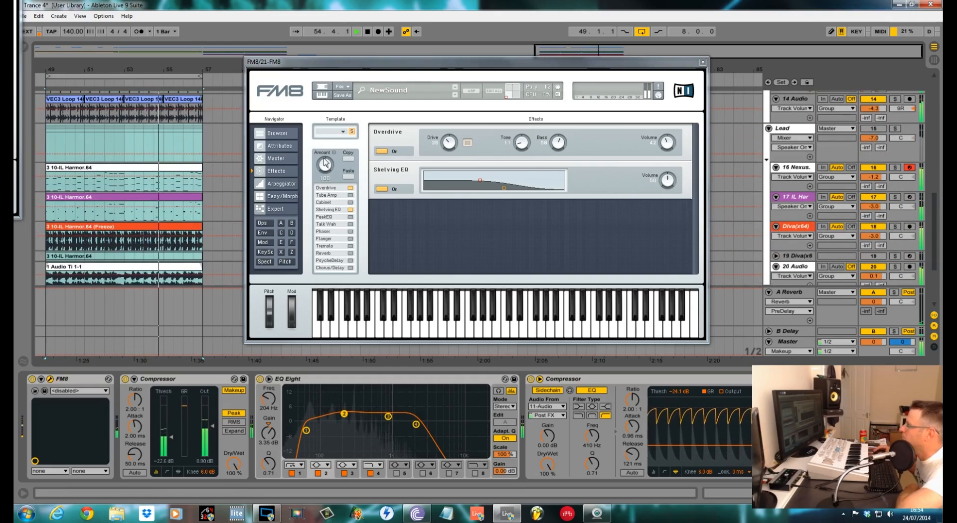
{"action": "left_click", "coordinate": [276, 160]}
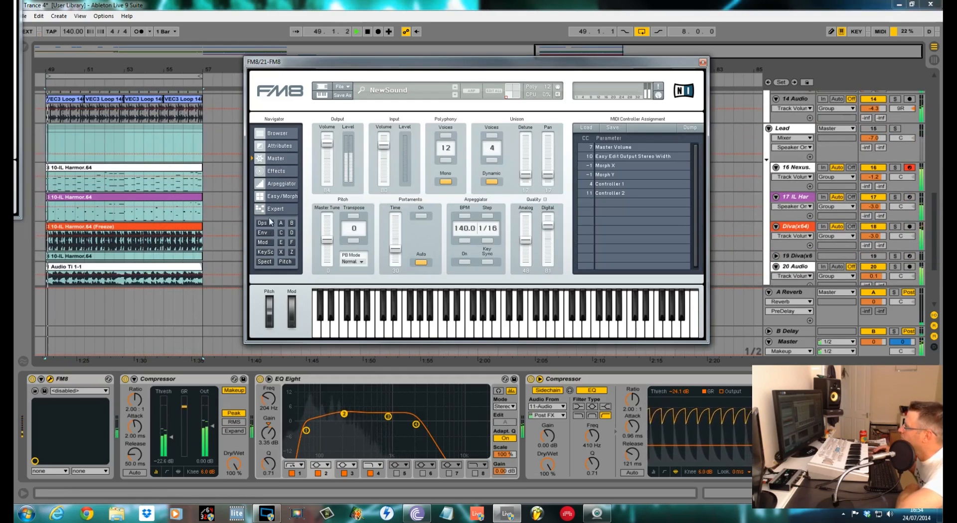
{"action": "left_click", "coordinate": [292, 252]}
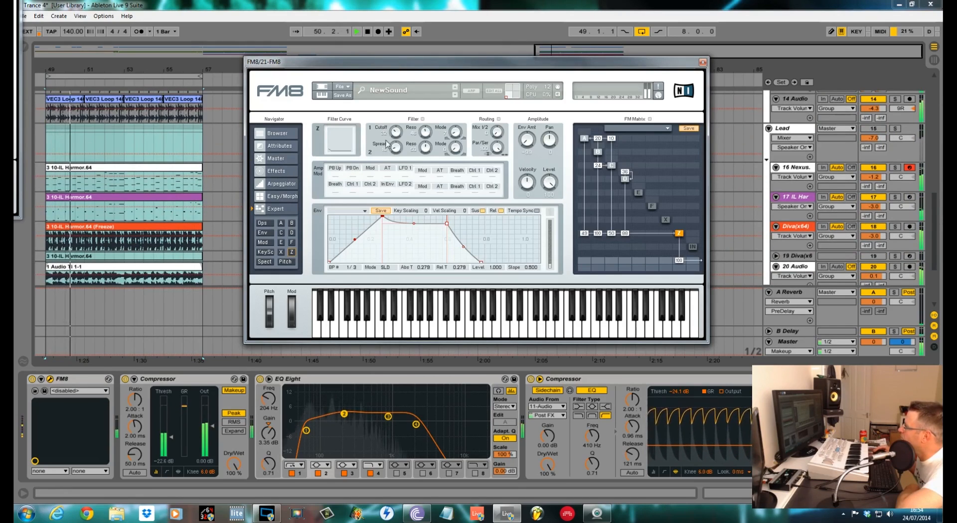
{"action": "left_click_drag", "start_coordinate": [396, 131], "coordinate": [396, 124]}
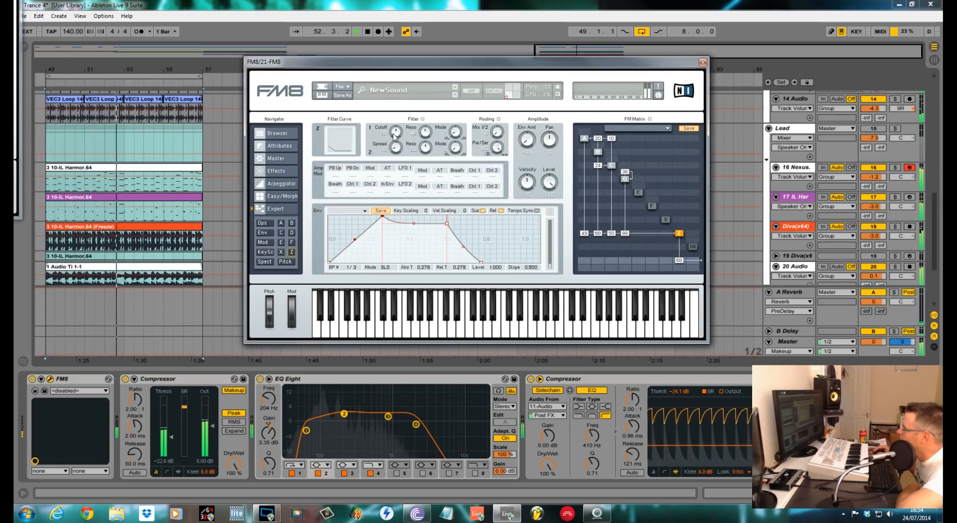
{"action": "left_click_drag", "start_coordinate": [396, 131], "coordinate": [394, 145]}
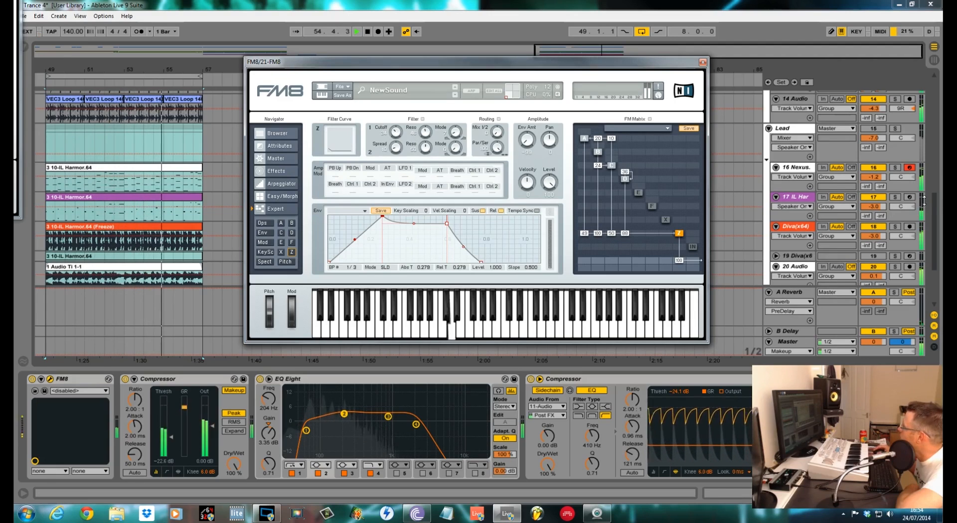
Solo the 20 Audio track and inspect its effect chain while playing, then unsolo it.
{"action": "left_click_drag", "start_coordinate": [937, 207], "coordinate": [937, 231]}
{"action": "left_click", "coordinate": [877, 219]}
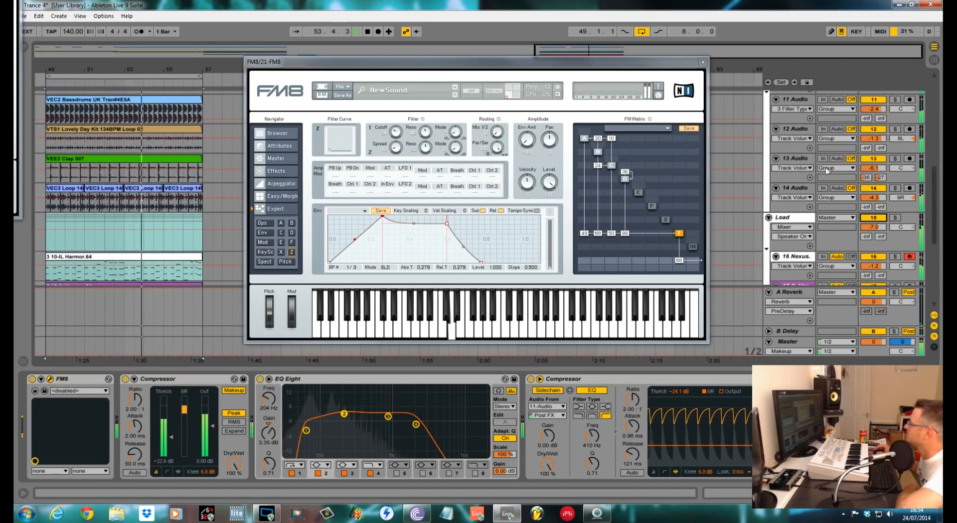
{"action": "scroll", "coordinate": [827, 171], "scroll_direction": "down", "scroll_amount": 6}
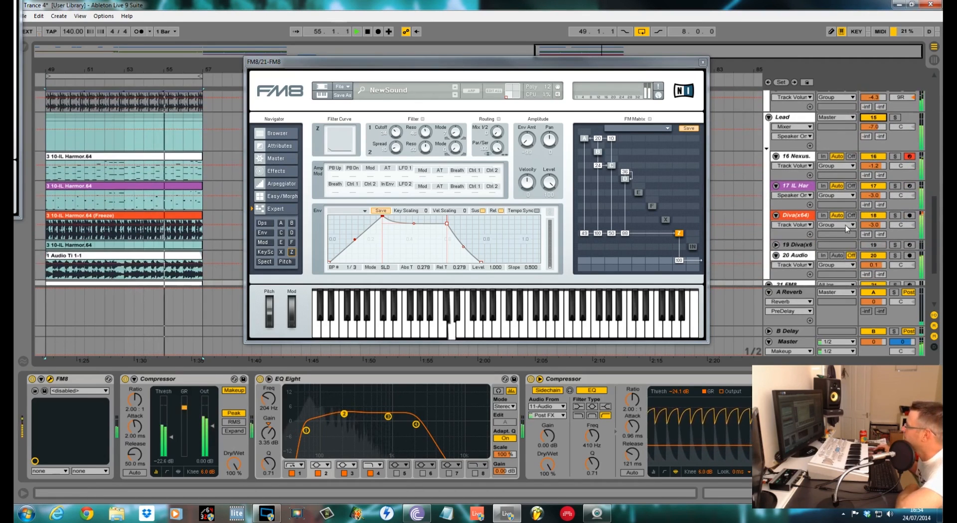
{"action": "scroll", "coordinate": [842, 226], "scroll_direction": "down", "scroll_amount": 2}
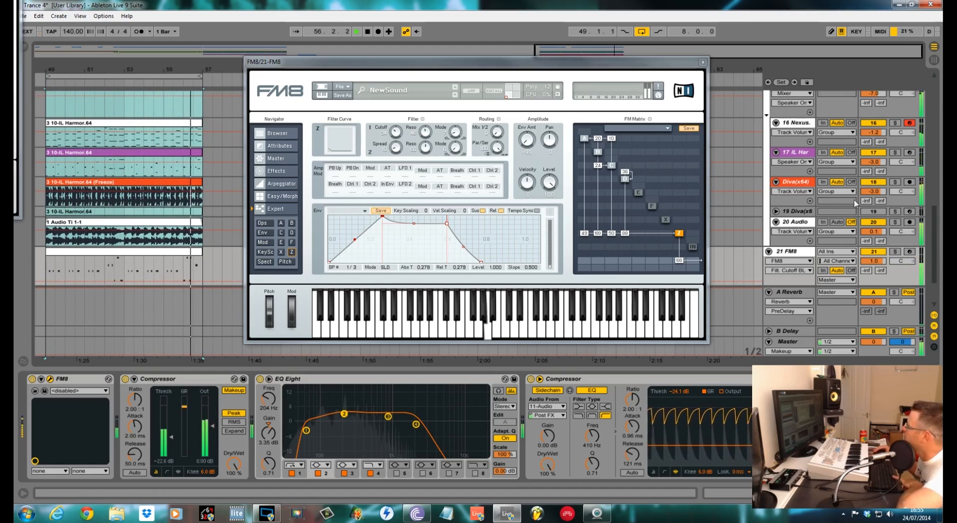
{"action": "key", "text": "space"}
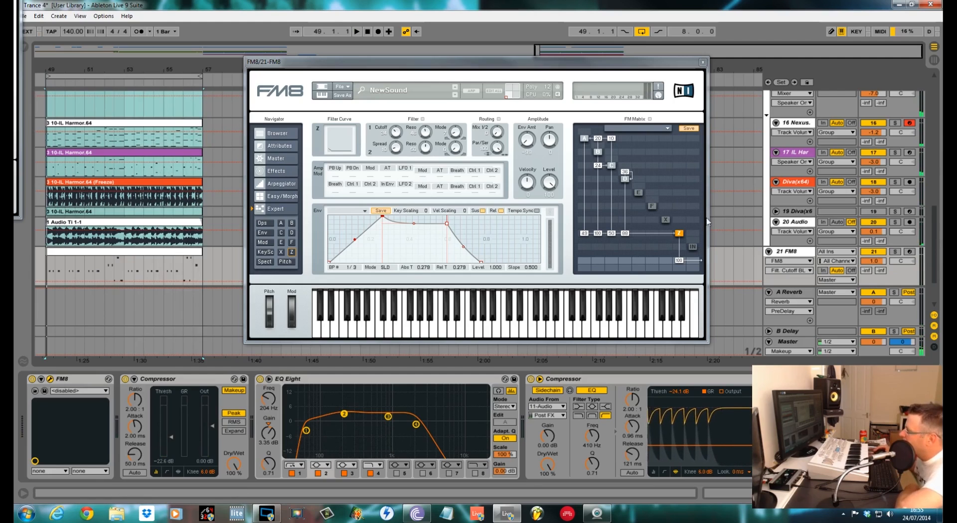
{"action": "scroll", "coordinate": [825, 233], "scroll_direction": "down", "scroll_amount": 1}
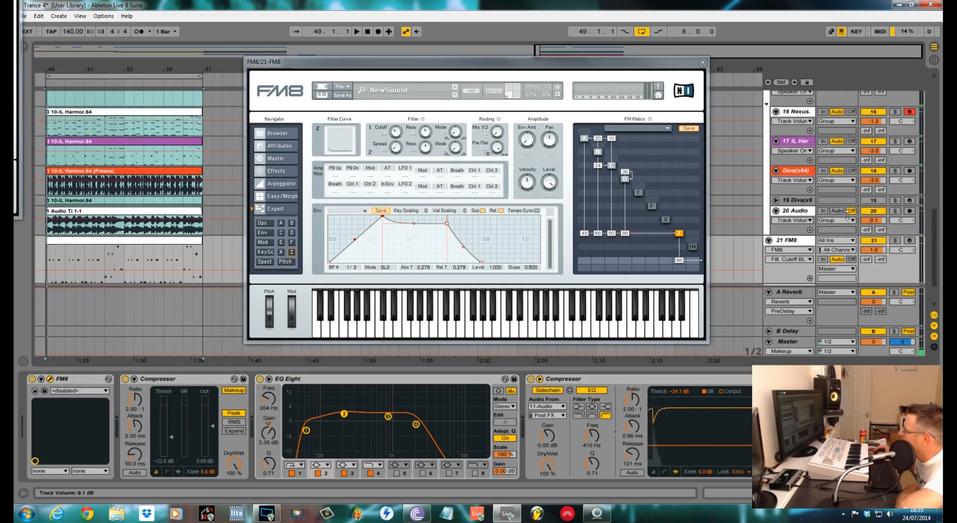
{"action": "left_click", "coordinate": [895, 211]}
{"action": "key", "text": "space"}
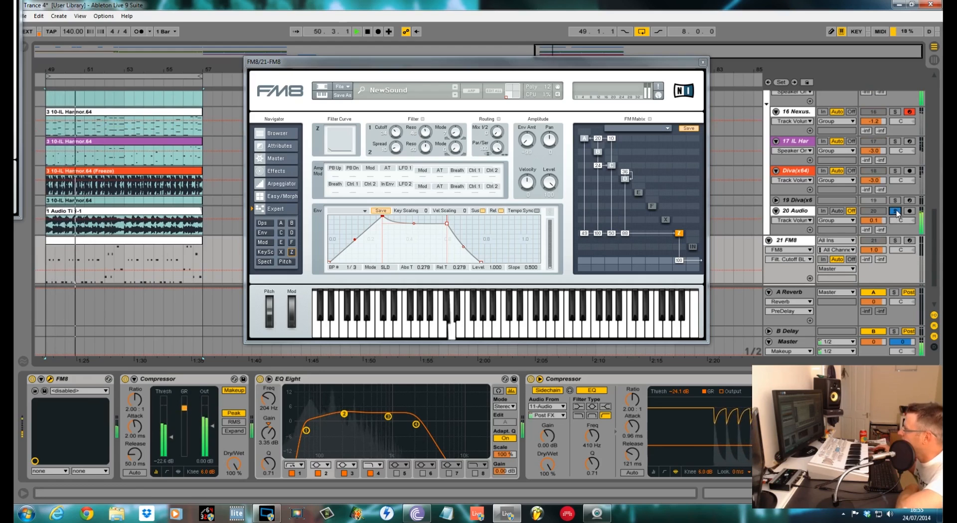
{"action": "left_click", "coordinate": [794, 215]}
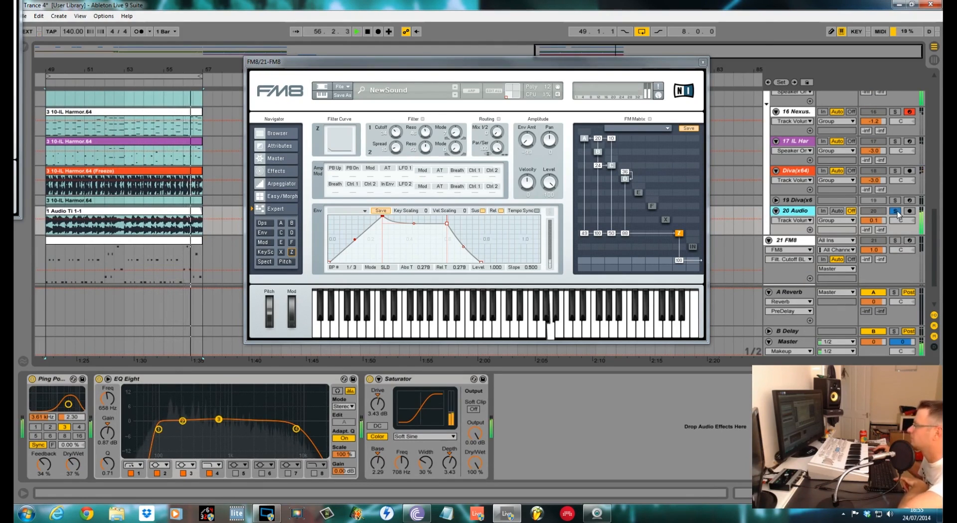
{"action": "key", "text": "space"}
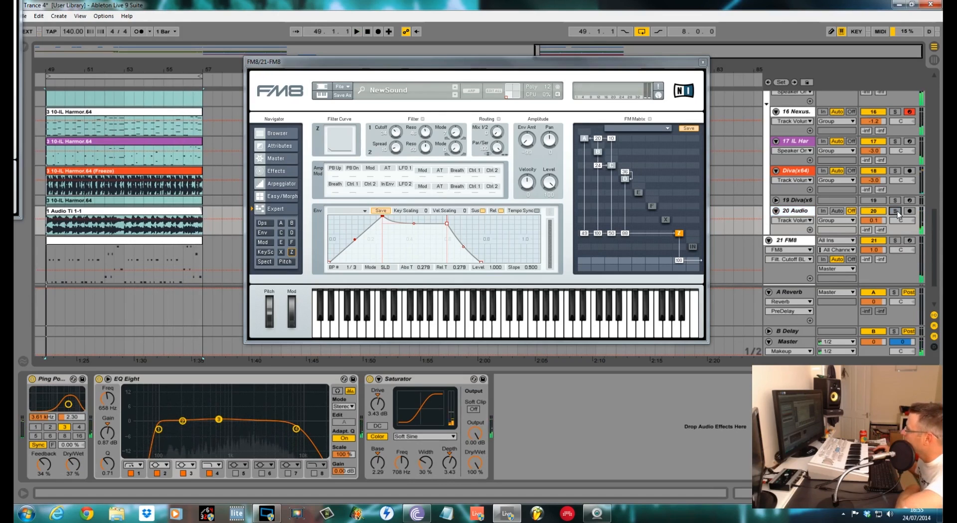
{"action": "left_click", "coordinate": [896, 211]}
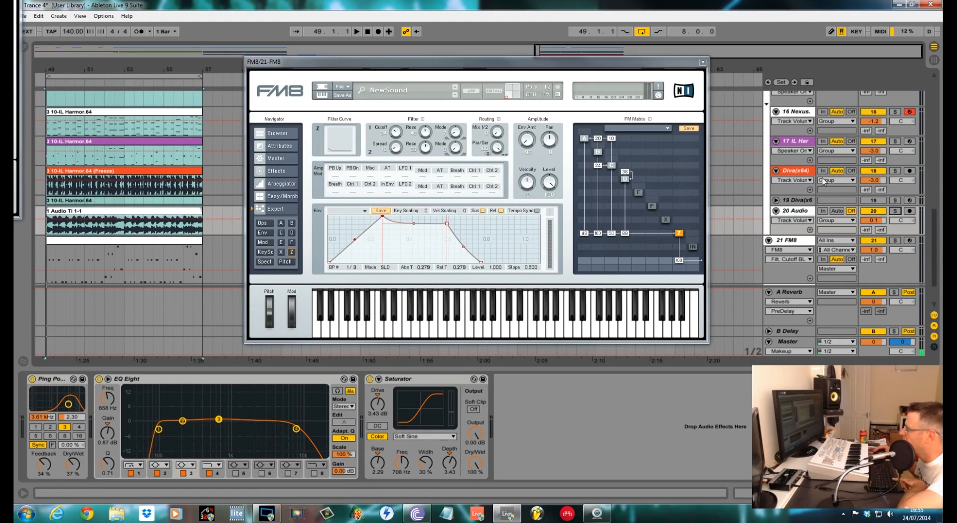
Select the 19 Diva track and open its Diva plugin window to inspect it, then close it.
{"action": "left_click", "coordinate": [830, 202]}
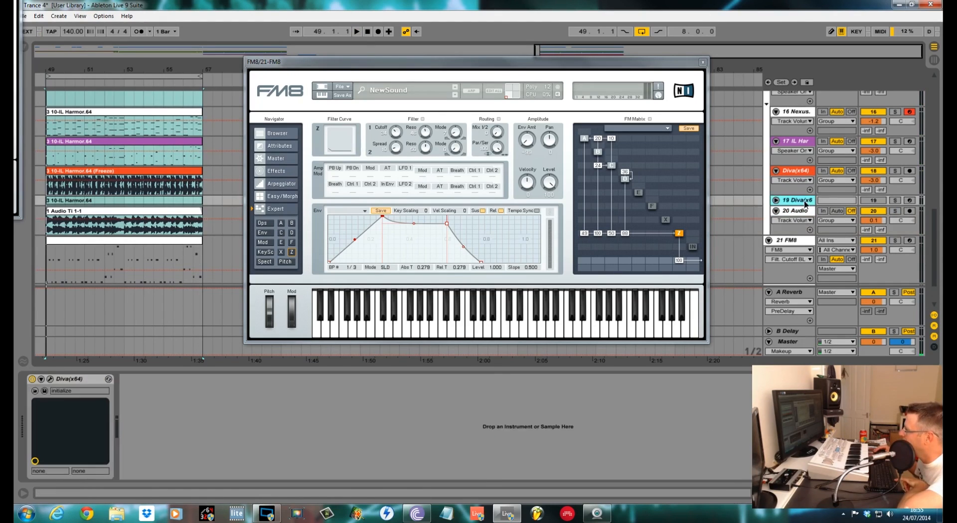
{"action": "left_click", "coordinate": [49, 380]}
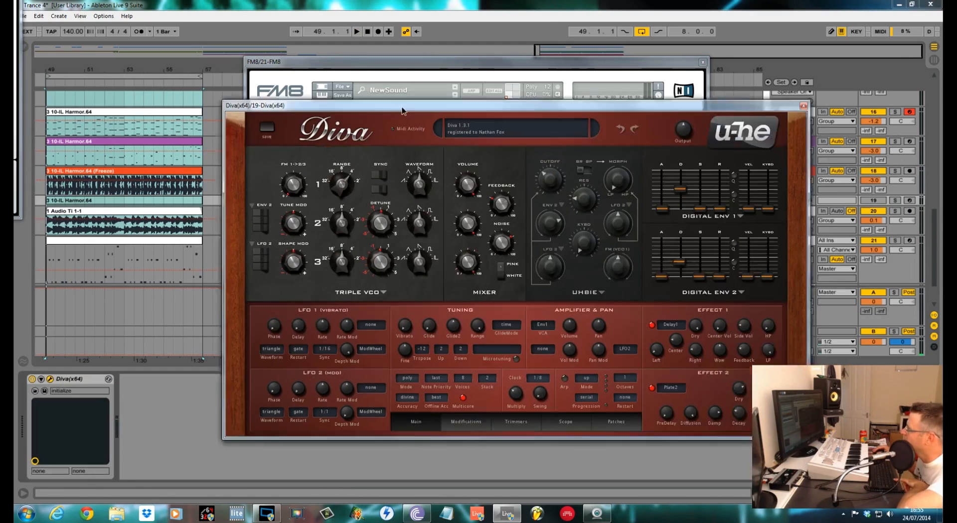
{"action": "left_click_drag", "start_coordinate": [403, 111], "coordinate": [348, 112]}
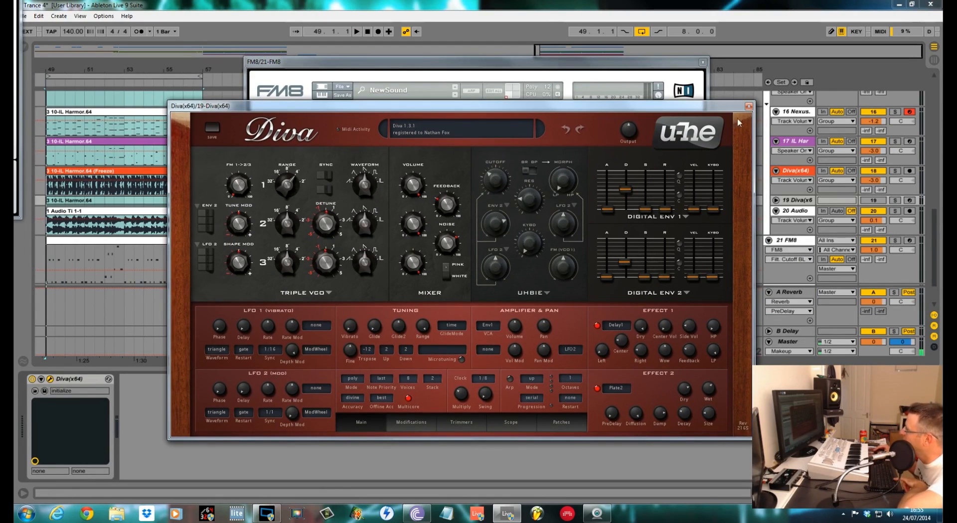
{"action": "left_click", "coordinate": [748, 107]}
Solo the Diva(x64) track, inspect its effect chain and audition it with playback.
{"action": "key", "text": "space"}
{"action": "key", "text": "space"}
{"action": "left_click", "coordinate": [895, 172]}
{"action": "left_click", "coordinate": [895, 172]}
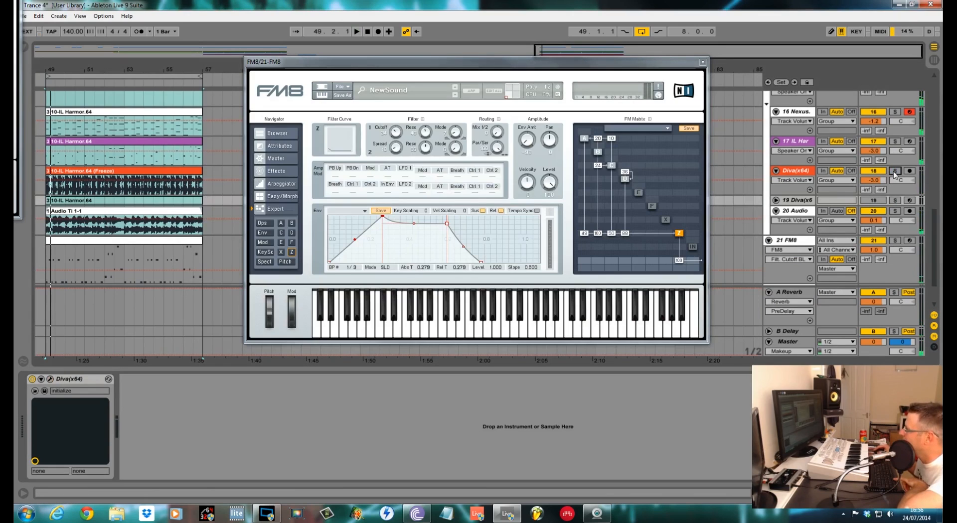
{"action": "left_click", "coordinate": [895, 172]}
{"action": "key", "text": "space"}
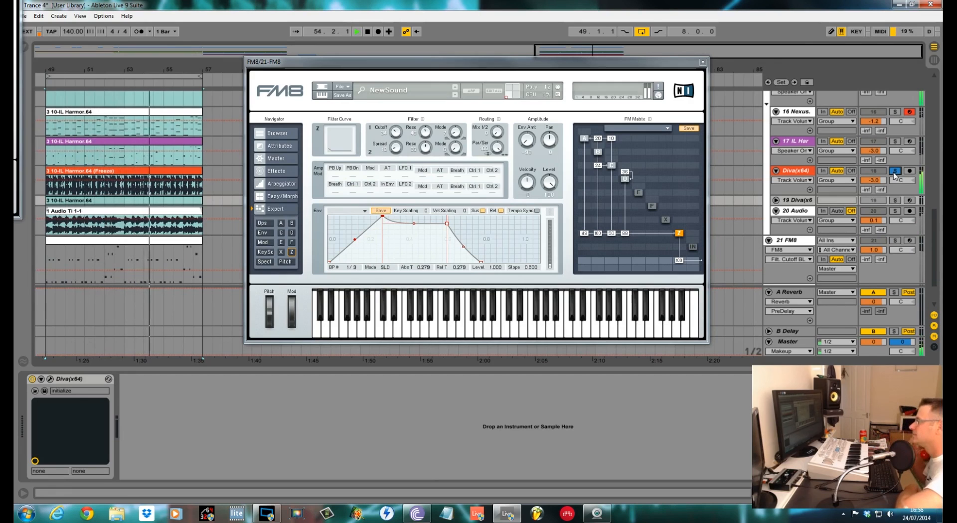
{"action": "left_click", "coordinate": [797, 178]}
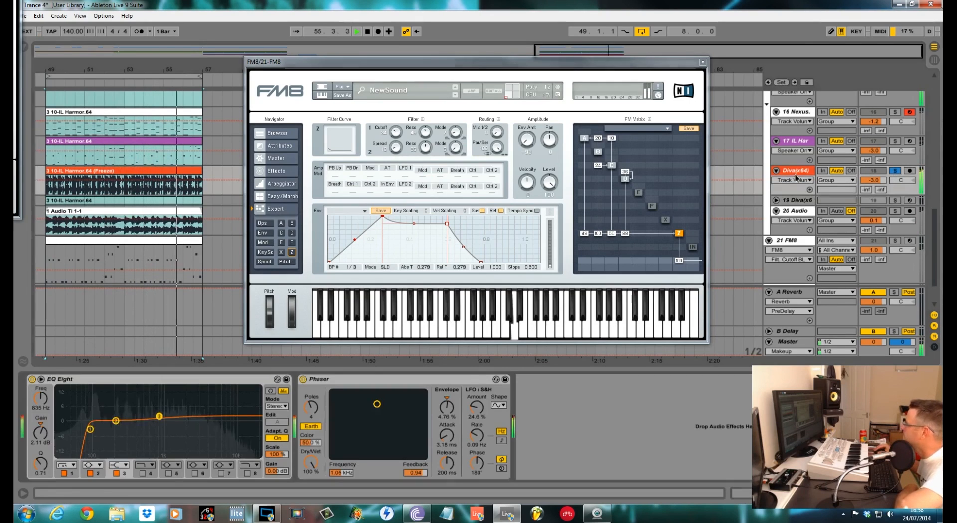
{"action": "left_click", "coordinate": [896, 172]}
{"action": "key", "text": "space"}
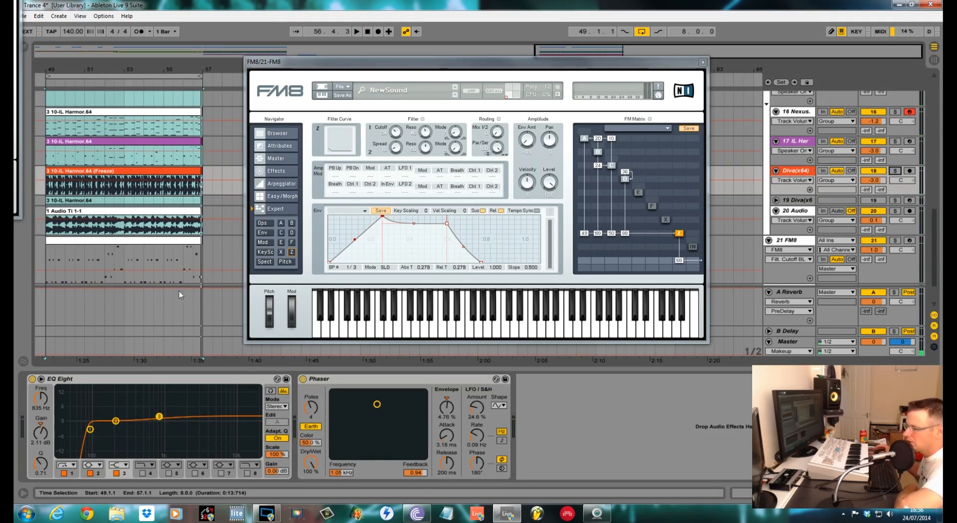
{"action": "mouse_move", "coordinate": [493, 72]}
{"action": "left_mouse_down"}
{"action": "mouse_move", "coordinate": [480, 47]}
{"action": "mouse_move", "coordinate": [493, 76]}
{"action": "left_mouse_up"}
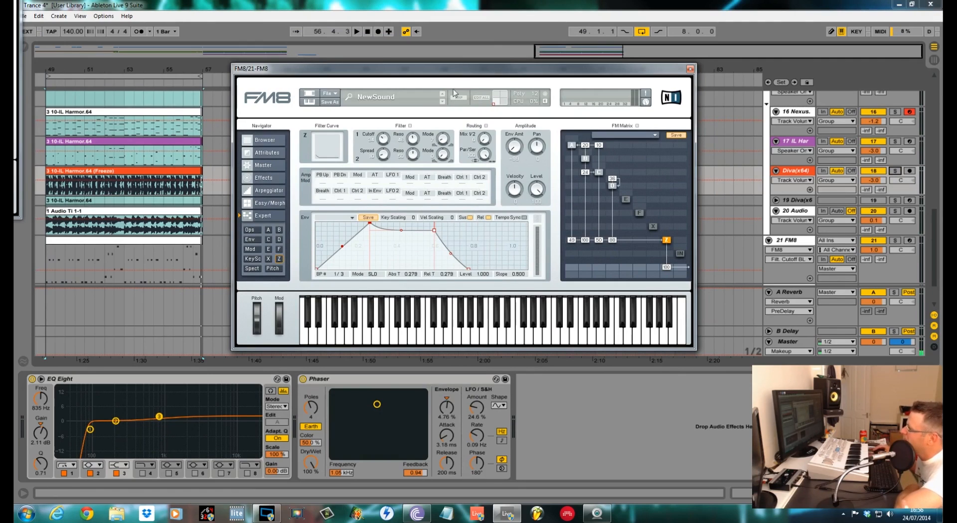
{"action": "left_click_drag", "start_coordinate": [478, 73], "coordinate": [494, 74]}
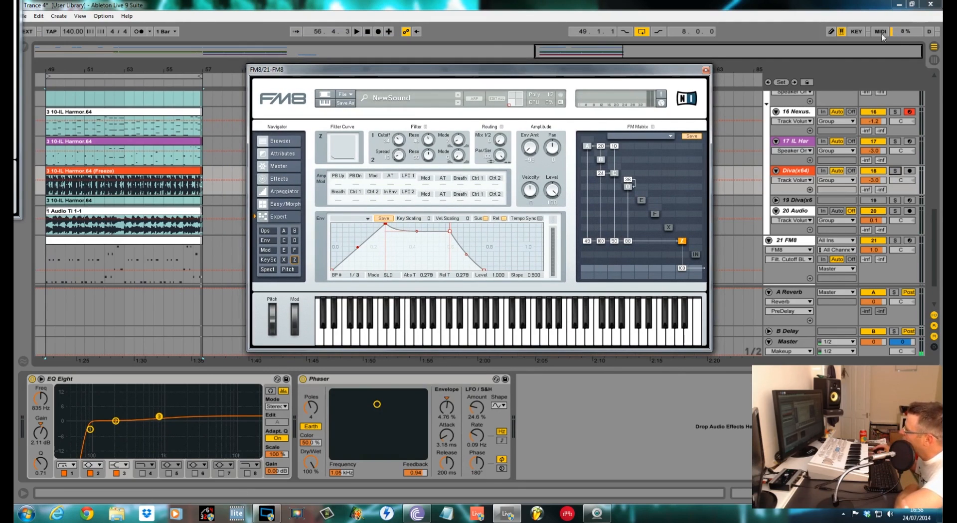